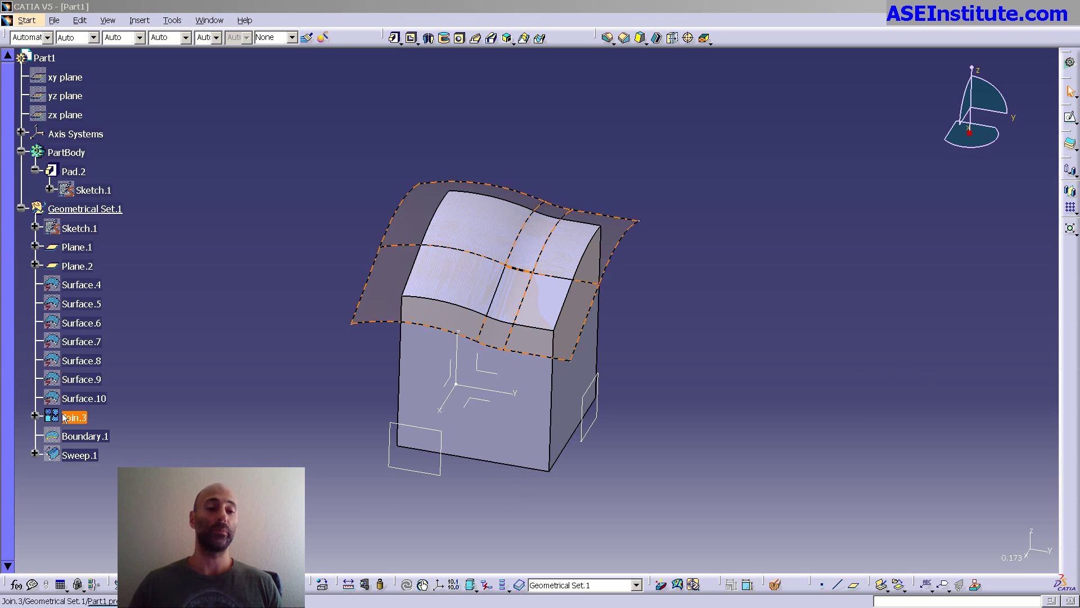
Round one top edge of the pad with a 20mm edge fillet, EdgeFillet.5
{"action": "left_click", "coordinate": [214, 382]}
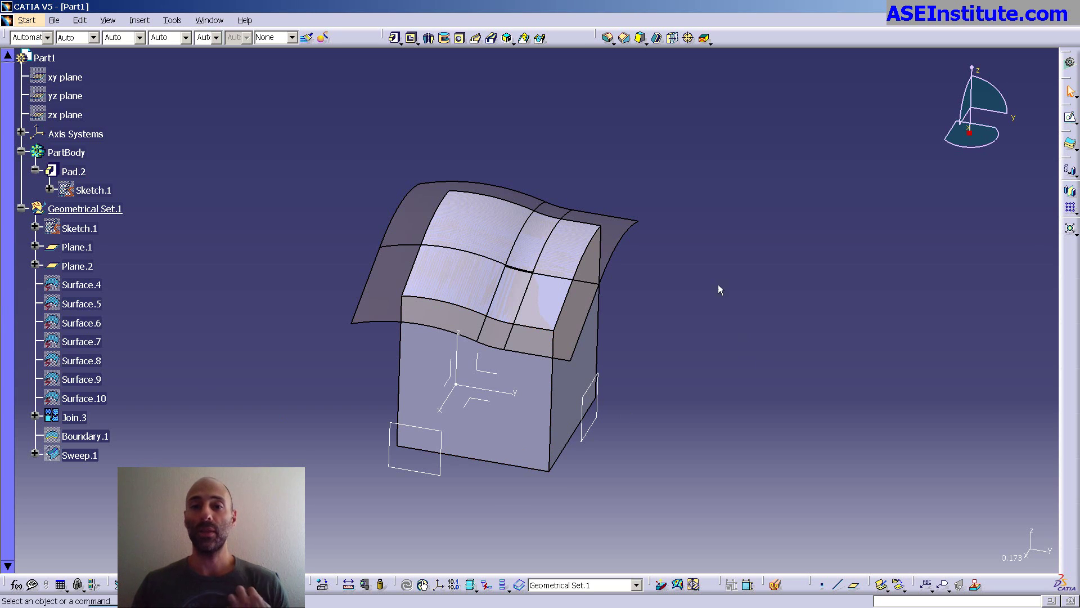
{"action": "left_click", "coordinate": [610, 39]}
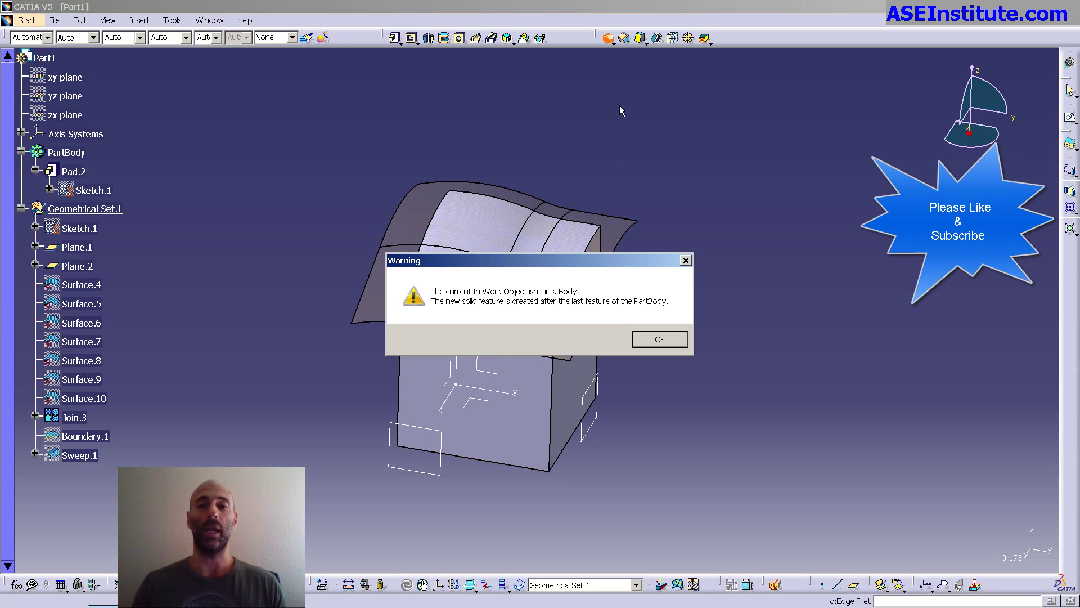
{"action": "left_click", "coordinate": [652, 339]}
{"action": "middle_click_drag", "start_coordinate": [646, 332], "coordinate": [740, 337]}
{"action": "left_click", "coordinate": [562, 256]}
{"action": "left_click", "coordinate": [927, 554]}
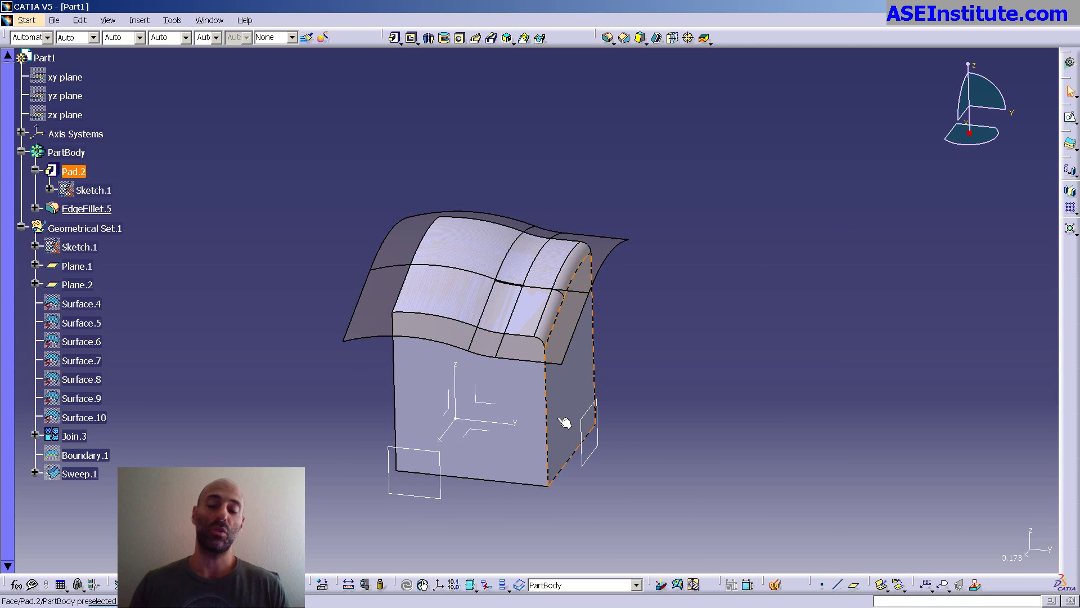
Confirm that Pad.2 stays limited up to the Join.3 surface
{"action": "double_click", "coordinate": [534, 406]}
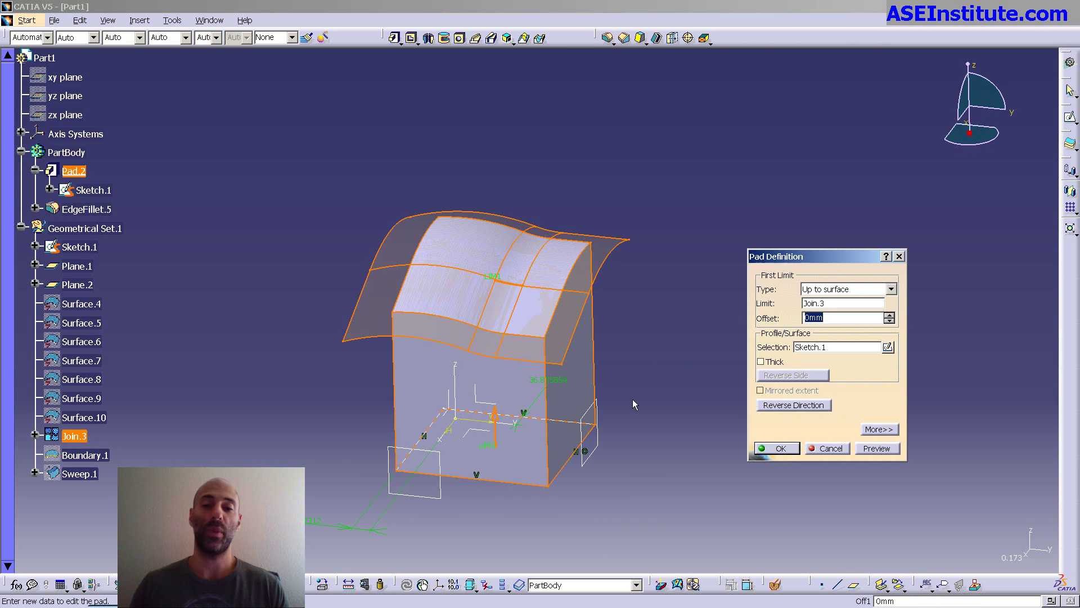
{"action": "left_click", "coordinate": [784, 449]}
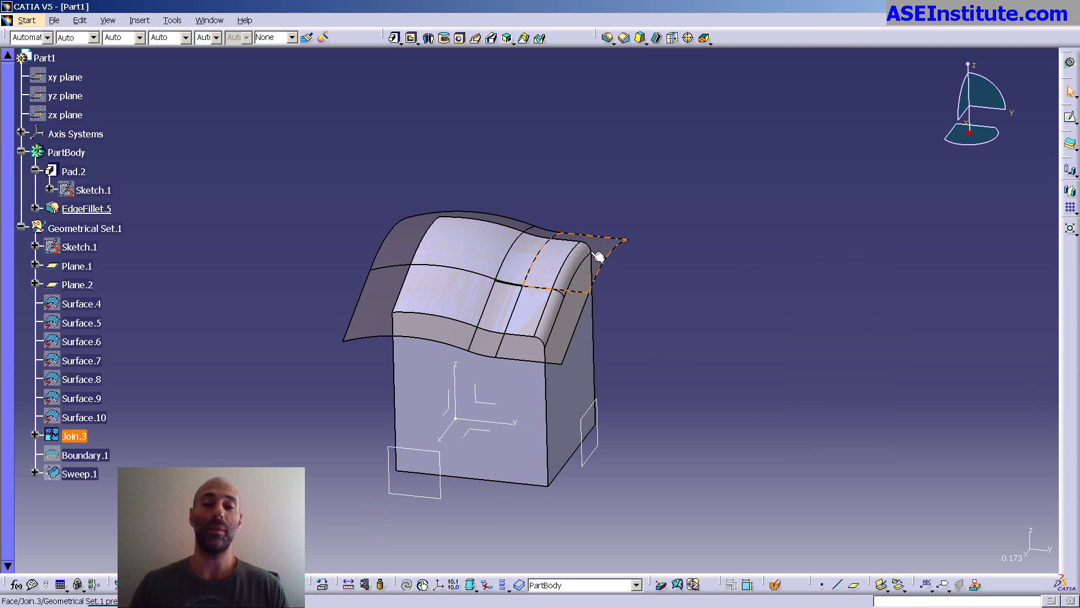
{"action": "mouse_move", "coordinate": [600, 248]}
{"action": "middle_mouse_down"}
{"action": "mouse_move", "coordinate": [555, 334]}
{"action": "mouse_move", "coordinate": [613, 248]}
{"action": "middle_mouse_up"}
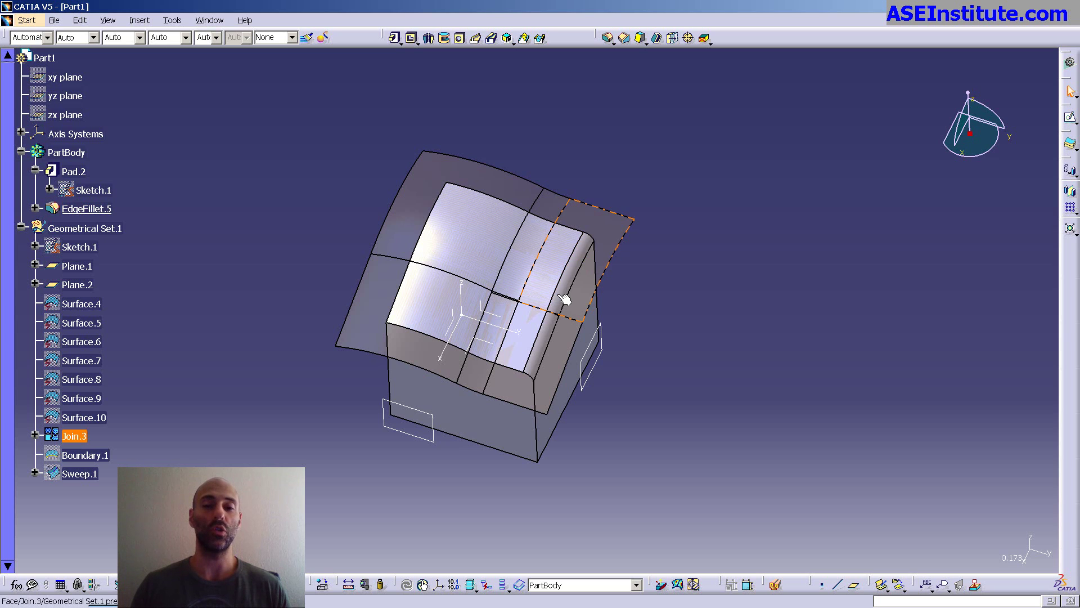
{"action": "double_click", "coordinate": [594, 371]}
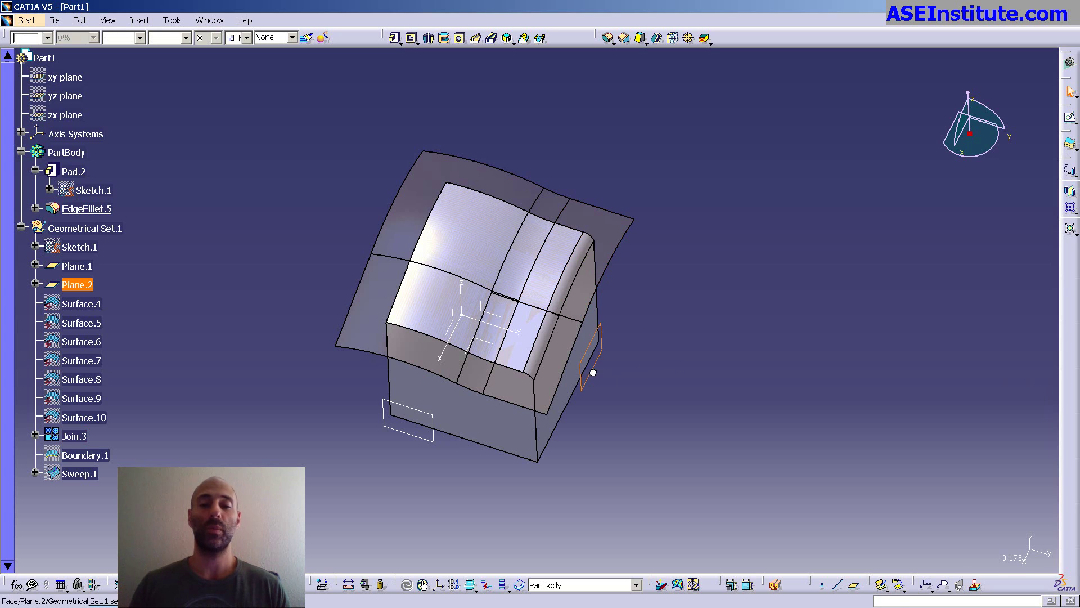
{"action": "left_click_drag", "start_coordinate": [605, 369], "coordinate": [567, 347]}
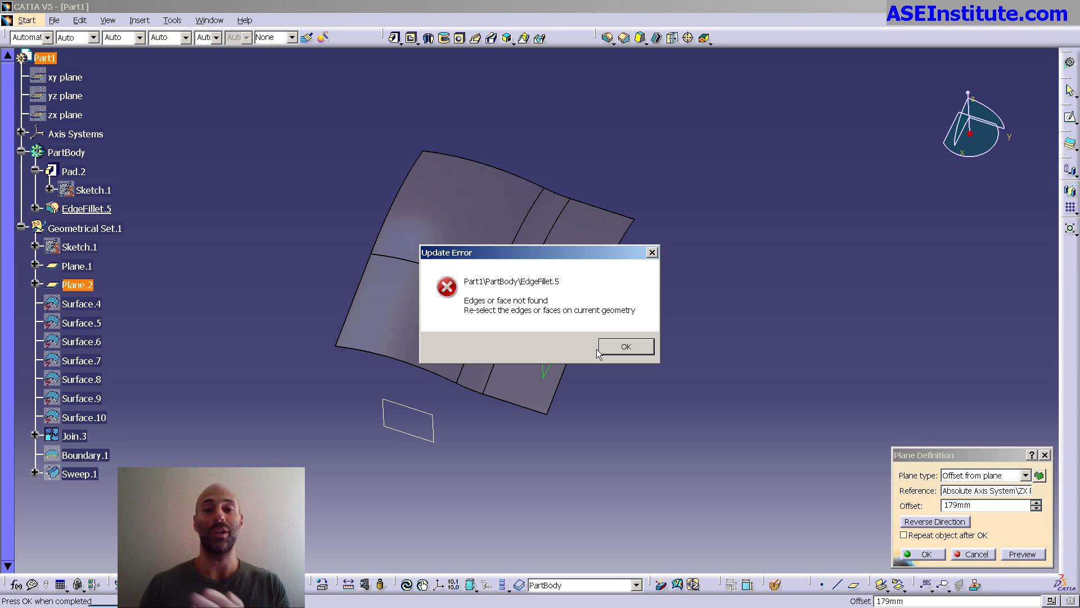
{"action": "left_click", "coordinate": [598, 348]}
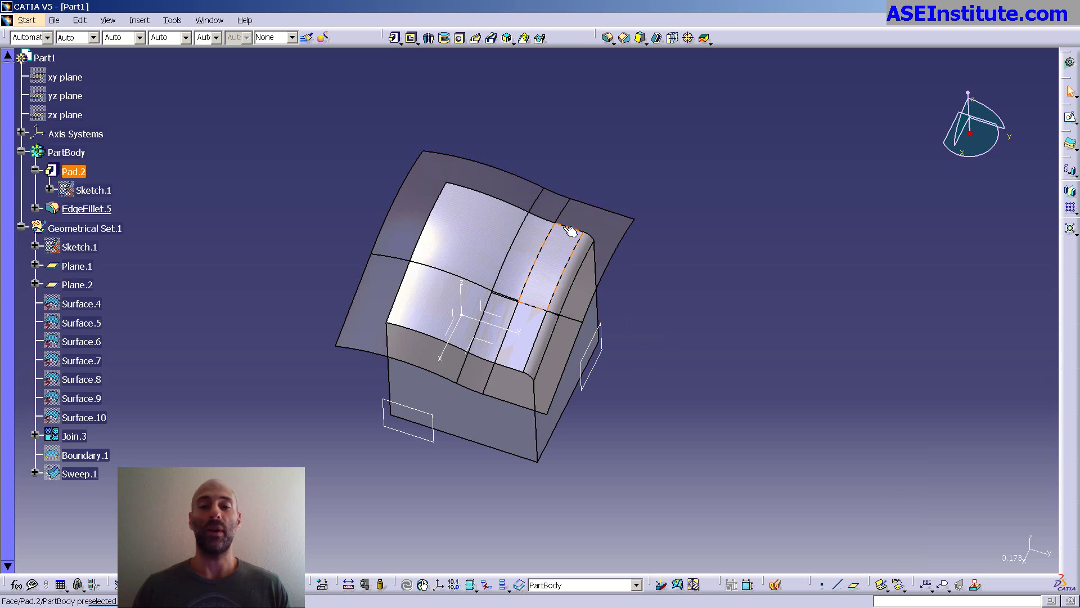
{"action": "left_click", "coordinate": [608, 231]}
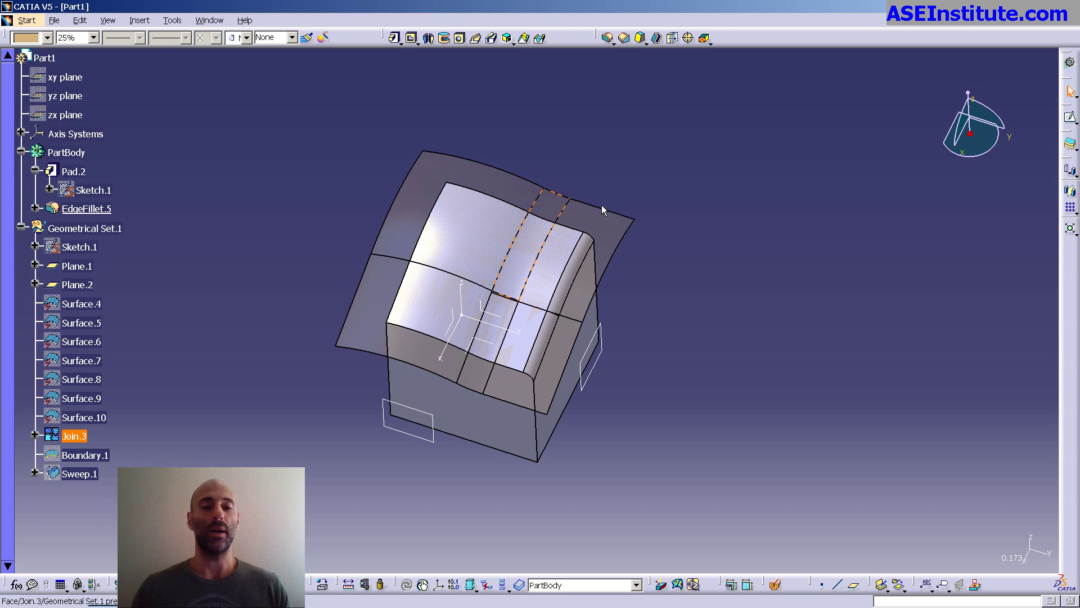
{"action": "left_click", "coordinate": [588, 228]}
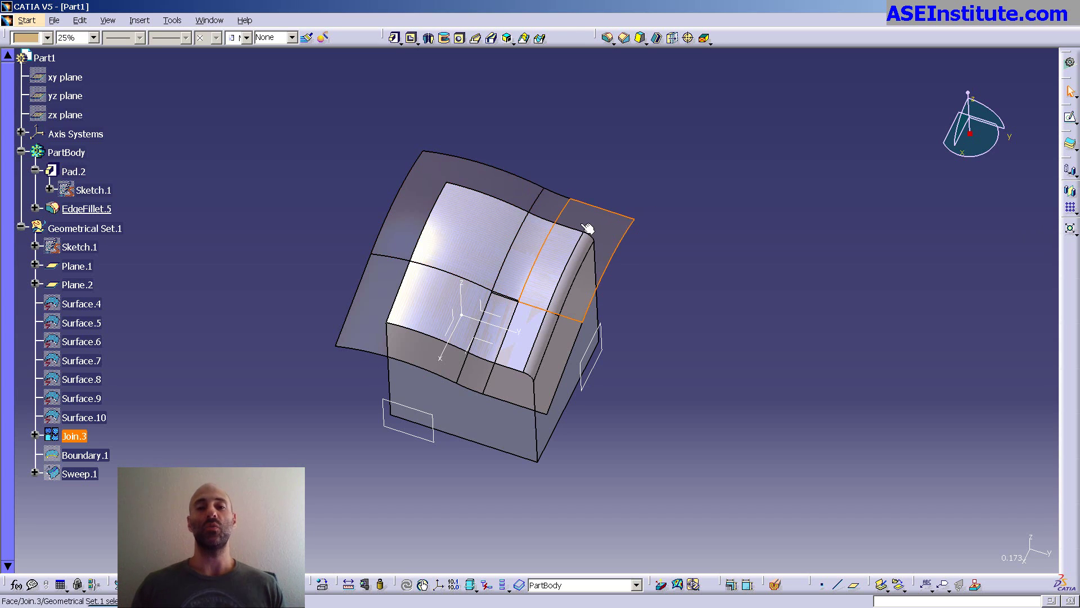
{"action": "key", "text": "Escape"}
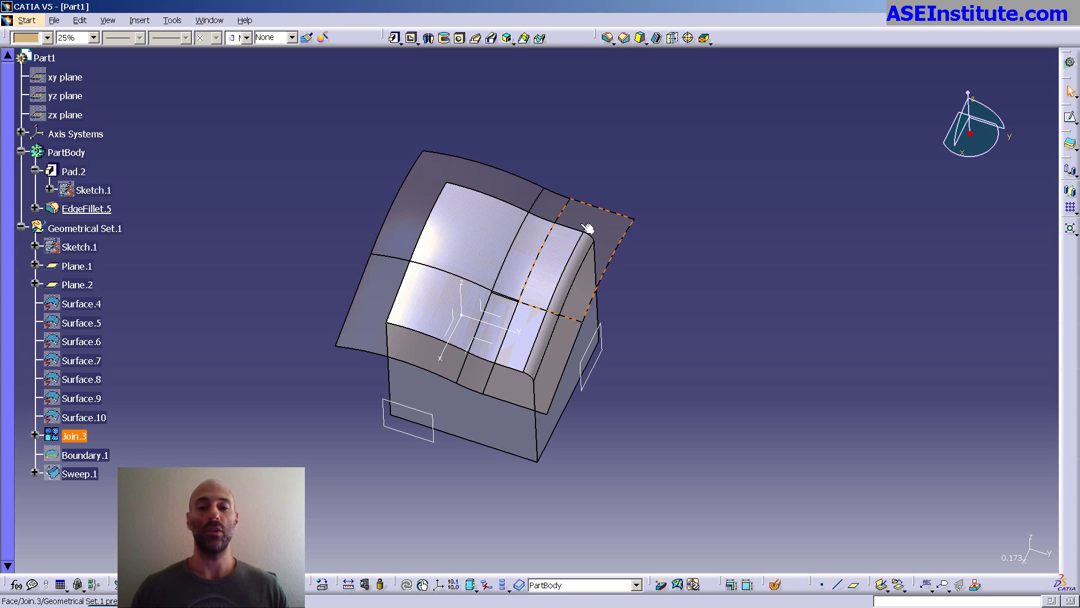
Set Join.3's federation mode to All so every joined surface is federated
{"action": "double_click", "coordinate": [617, 231]}
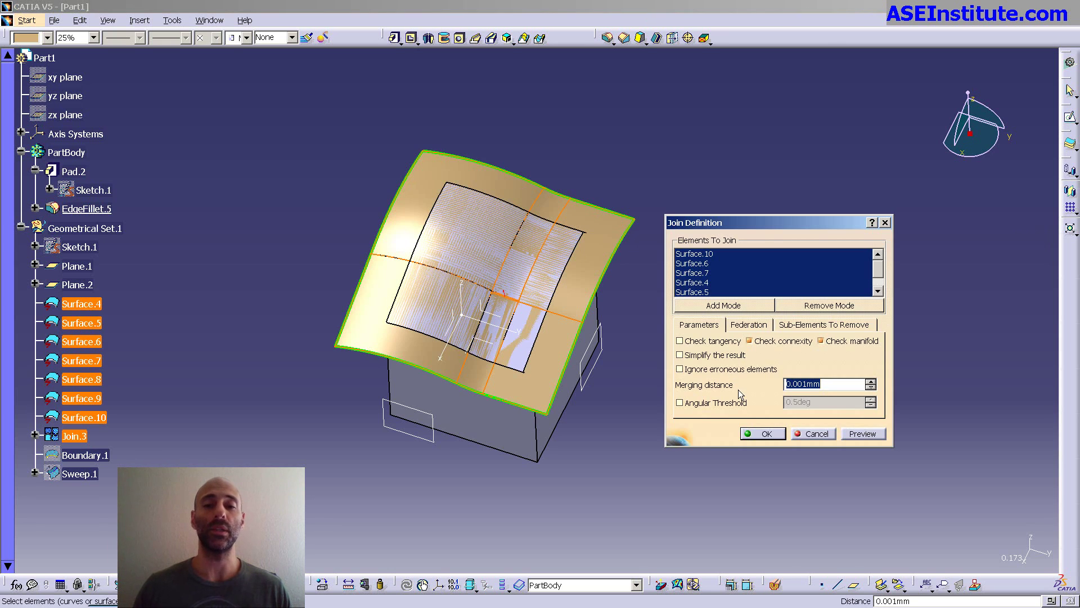
{"action": "left_click", "coordinate": [754, 325]}
{"action": "left_click", "coordinate": [733, 340]}
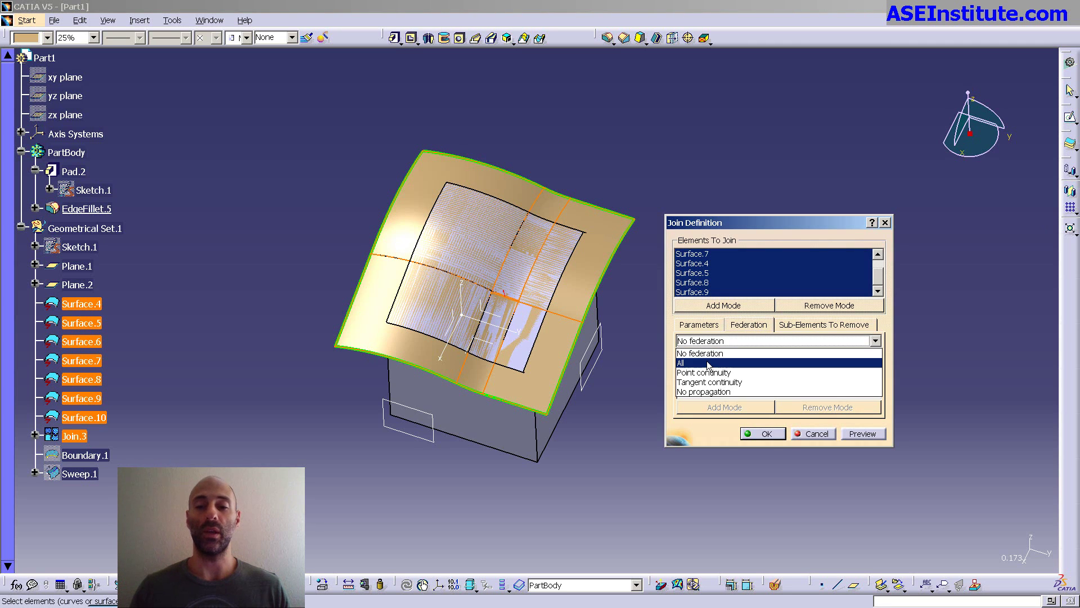
{"action": "left_click", "coordinate": [708, 365]}
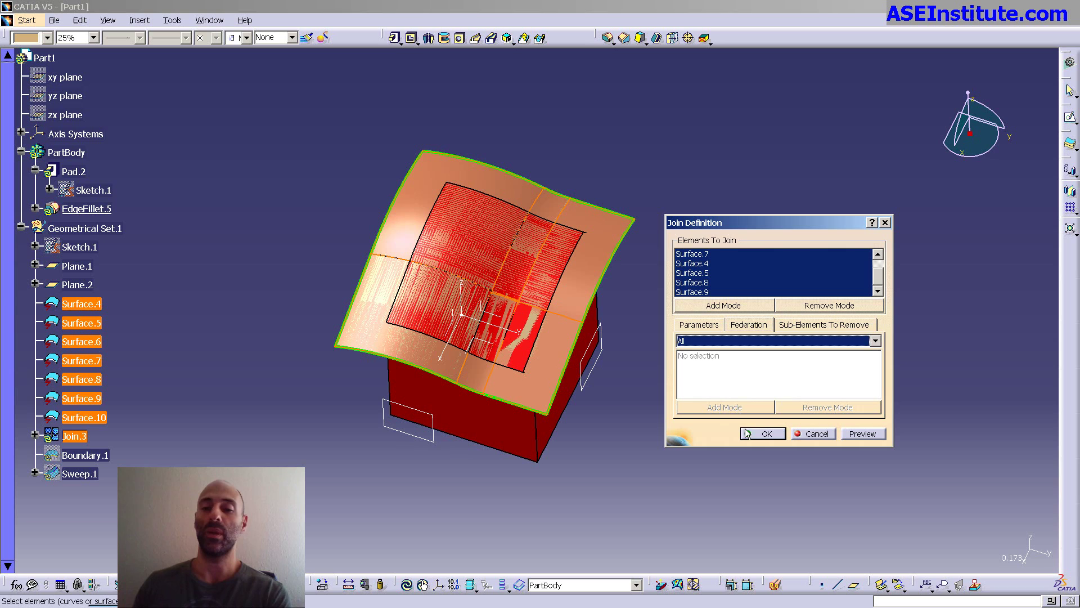
Confirm the federated join and inspect the update error for EdgeFillet.5's missing Edge.7 on Join.3
{"action": "left_click", "coordinate": [766, 434]}
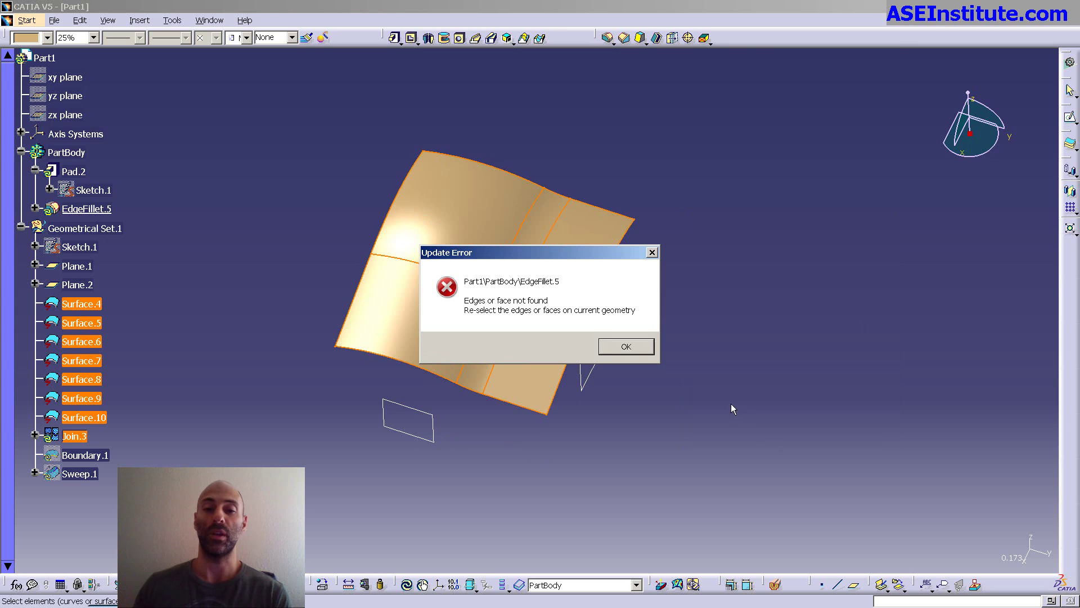
{"action": "left_click", "coordinate": [640, 347]}
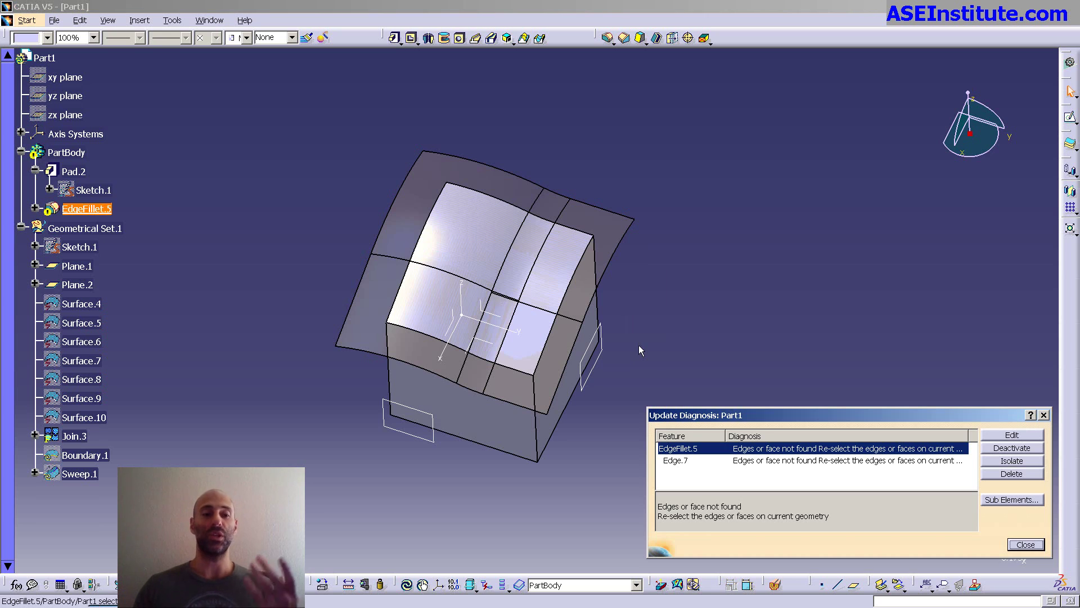
{"action": "left_click", "coordinate": [611, 237]}
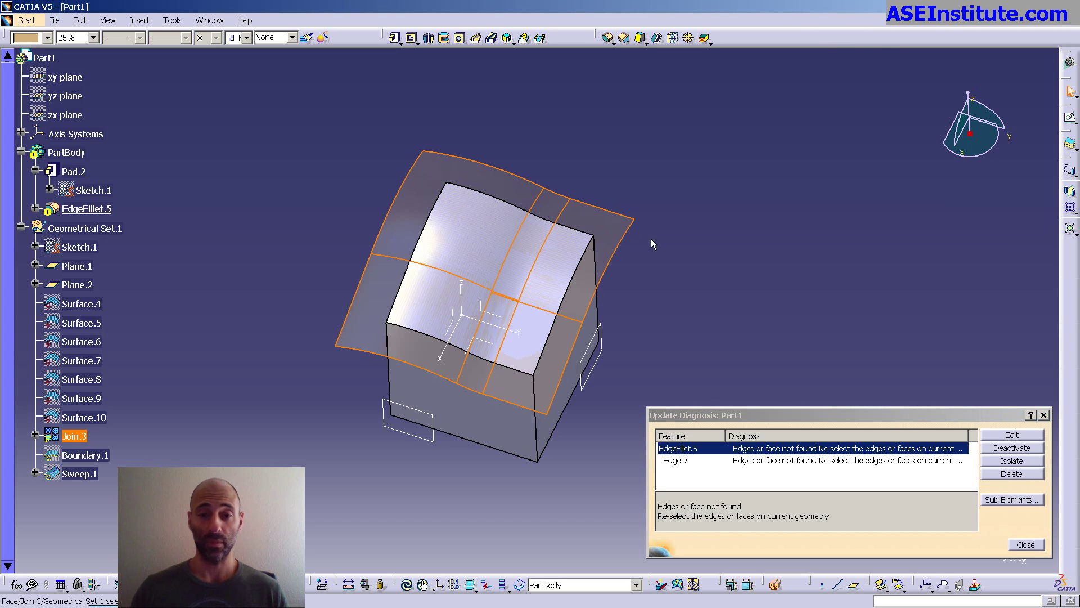
{"action": "left_click", "coordinate": [609, 233]}
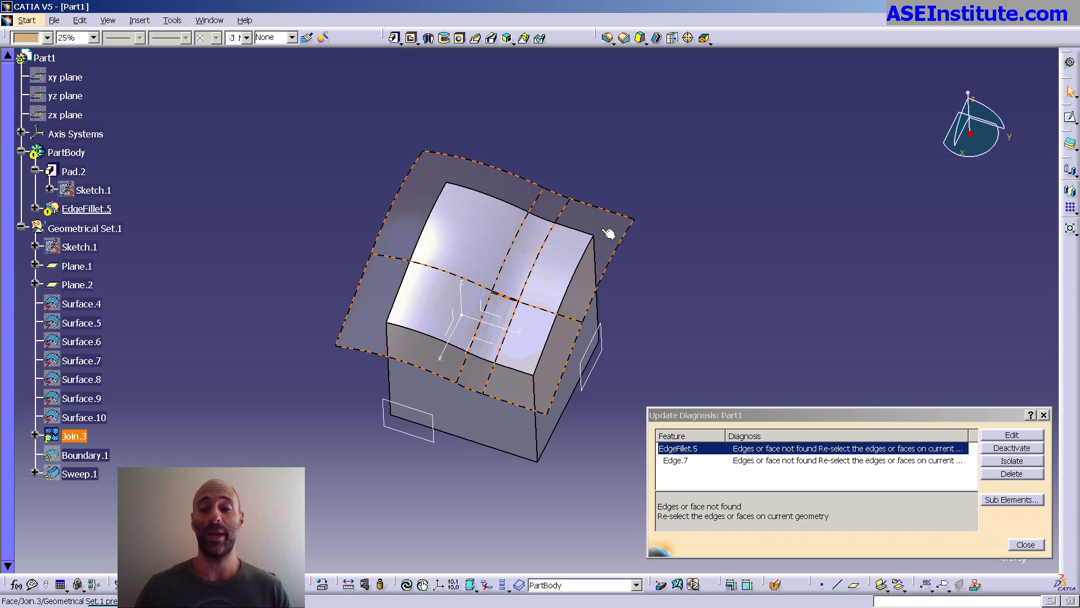
Reselect EdgeFillet.5's lost Edge.7 on Pad.2, then set Plane.2 to a 237mm offset
{"action": "double_click", "coordinate": [781, 461]}
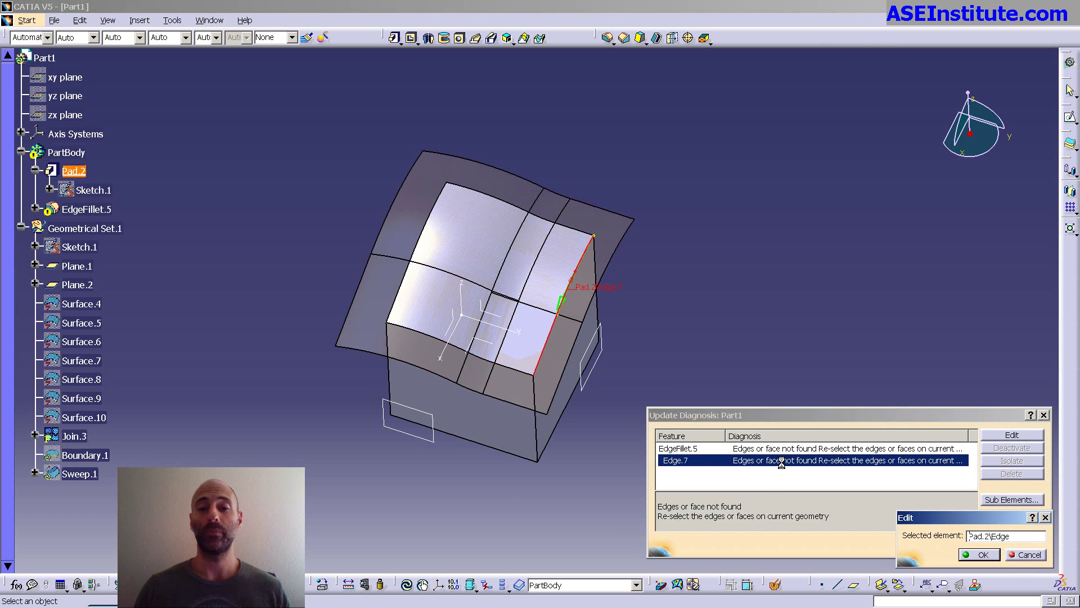
{"action": "left_click", "coordinate": [979, 555]}
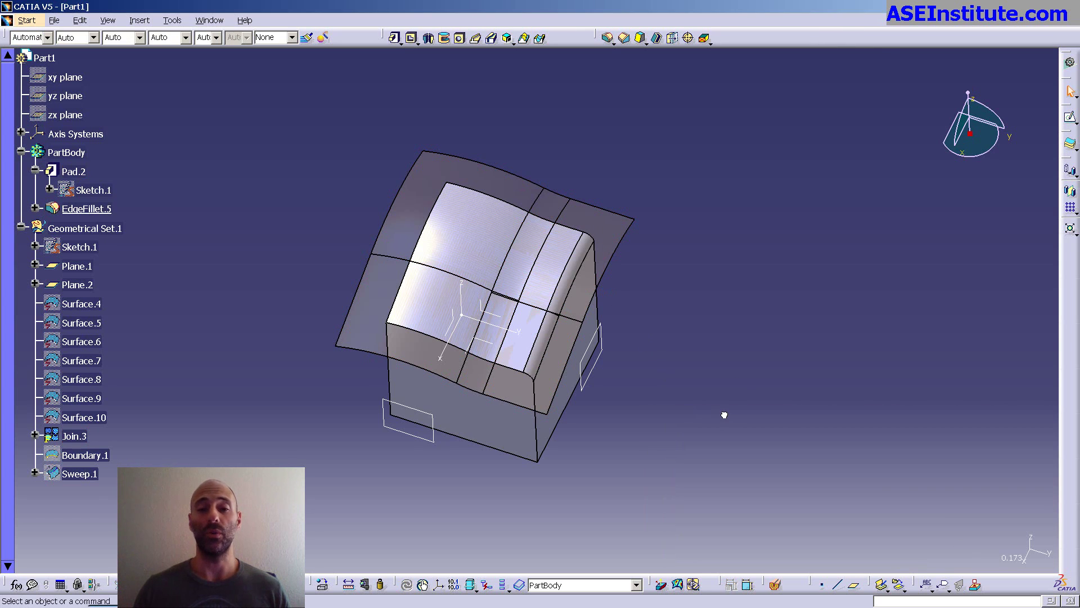
{"action": "double_click", "coordinate": [596, 366]}
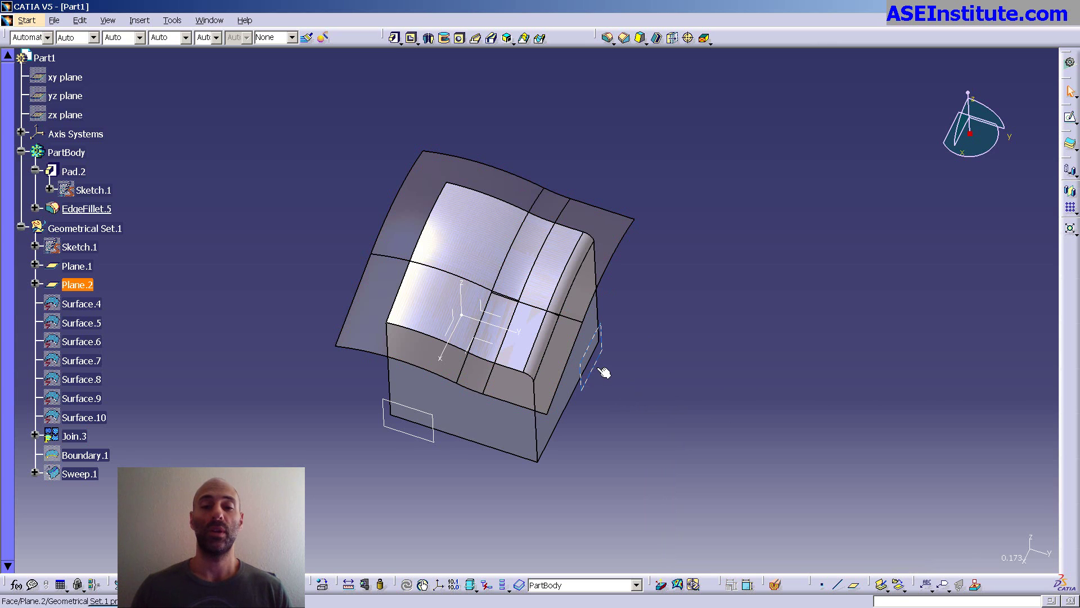
{"action": "mouse_move", "coordinate": [580, 366]}
{"action": "left_mouse_down"}
{"action": "mouse_move", "coordinate": [486, 327]}
{"action": "mouse_move", "coordinate": [569, 355]}
{"action": "left_mouse_up"}
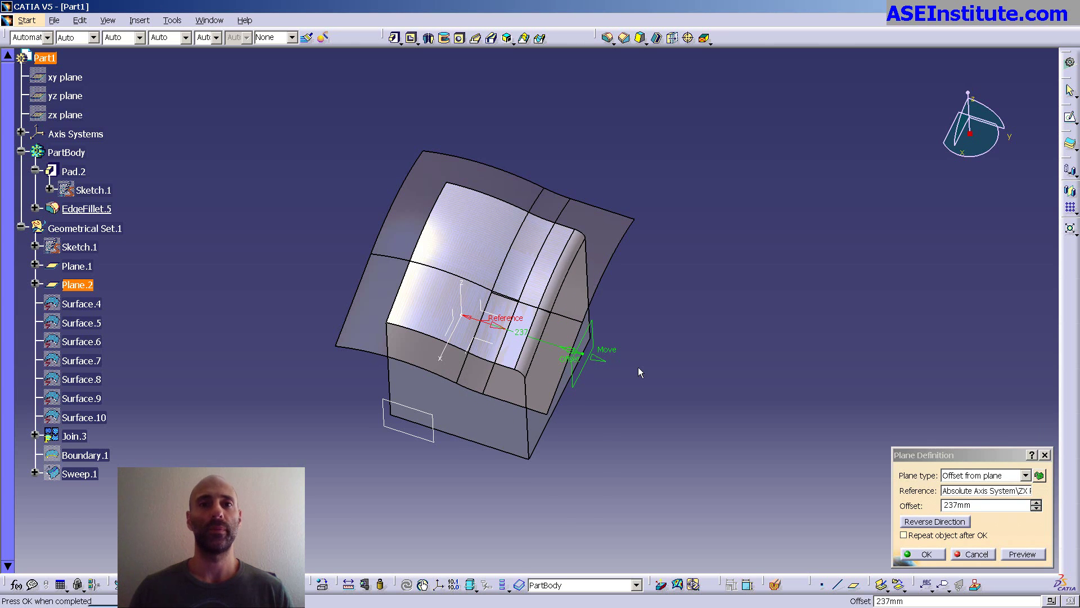
{"action": "left_click", "coordinate": [925, 554]}
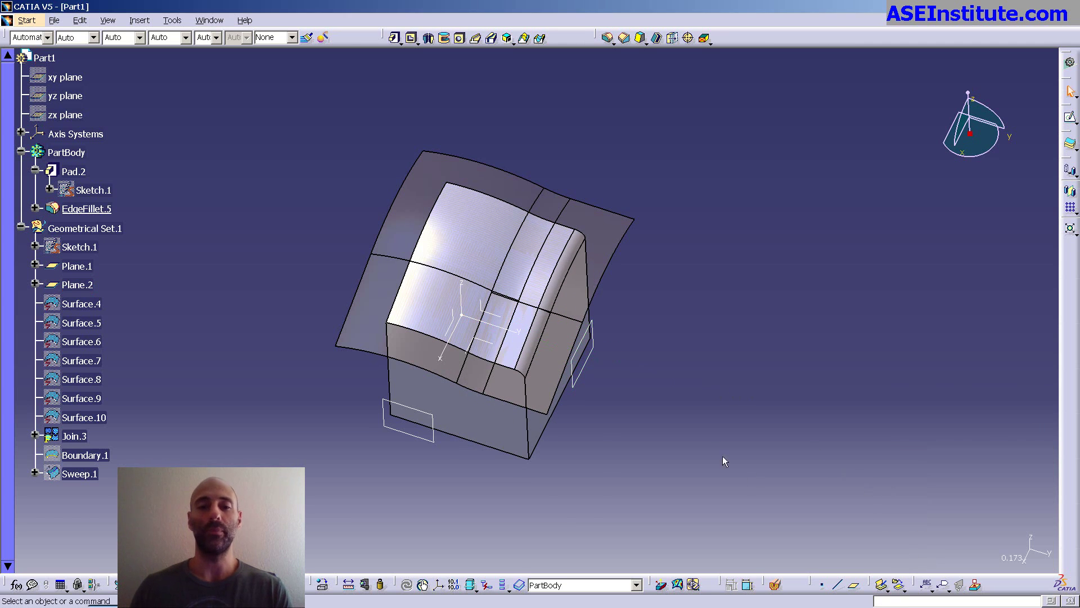
Show the Sweep.1 surface and add it to Join.3's elements
{"action": "right_click", "coordinate": [89, 473]}
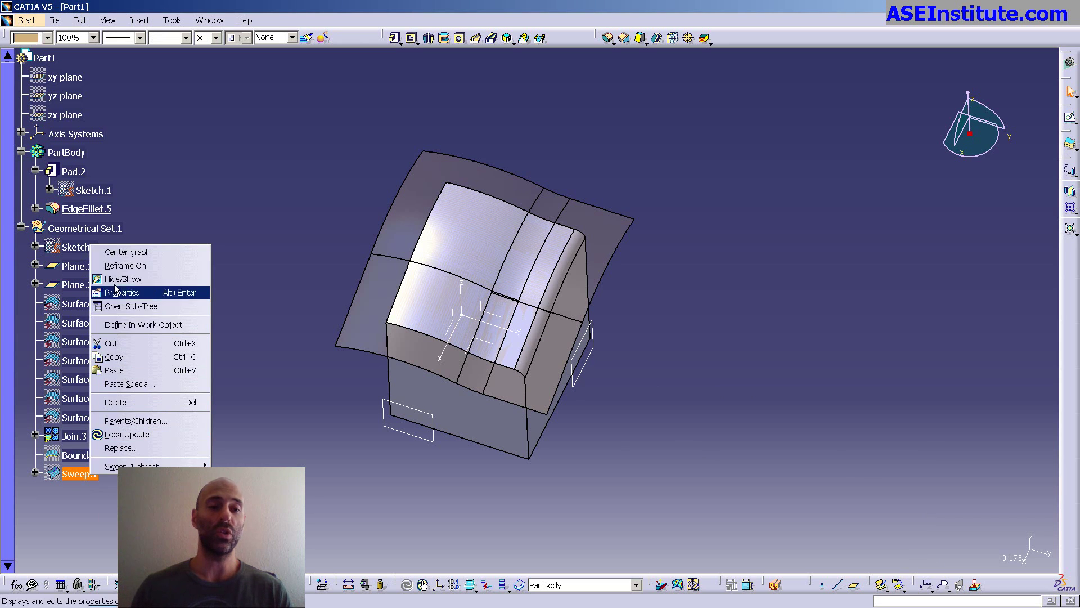
{"action": "left_click", "coordinate": [116, 279]}
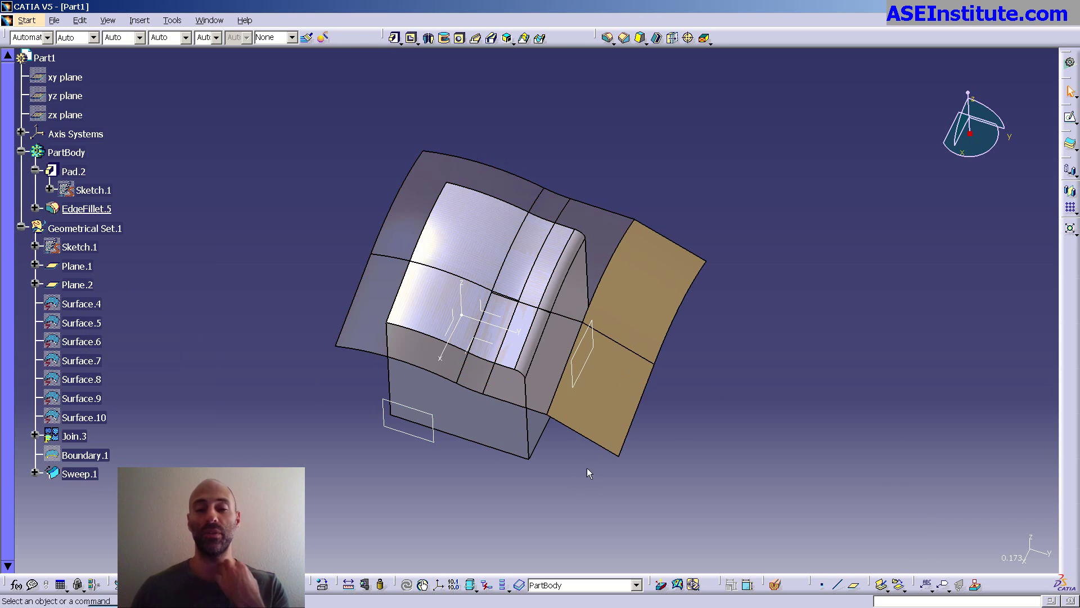
{"action": "mouse_move", "coordinate": [604, 303]}
{"action": "middle_mouse_down"}
{"action": "mouse_move", "coordinate": [585, 318]}
{"action": "mouse_move", "coordinate": [595, 237]}
{"action": "mouse_move", "coordinate": [586, 294]}
{"action": "middle_mouse_up"}
{"action": "left_click", "coordinate": [578, 295]}
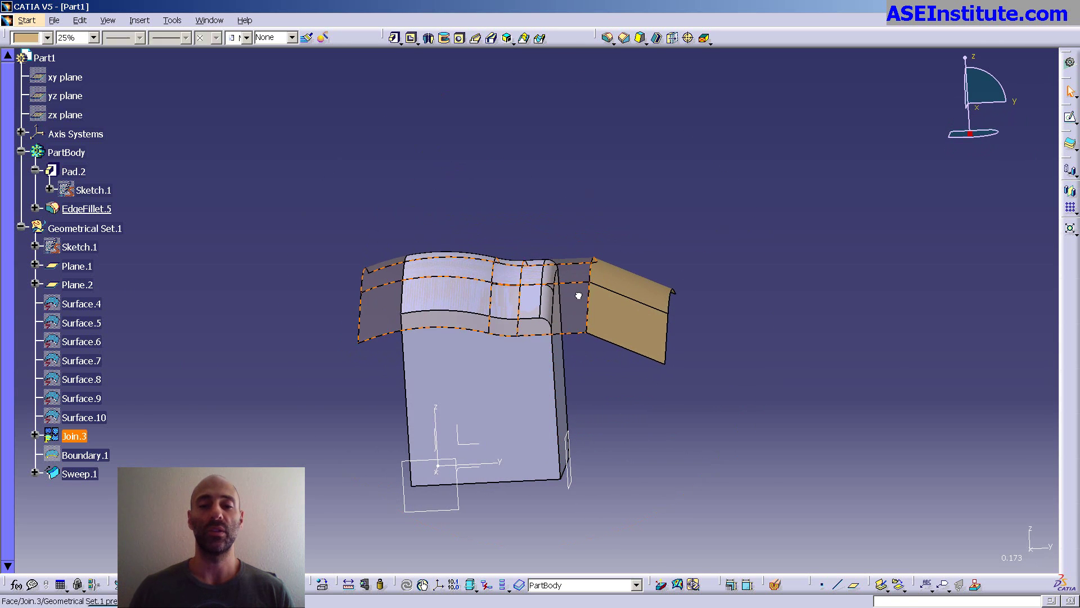
{"action": "double_click", "coordinate": [578, 296]}
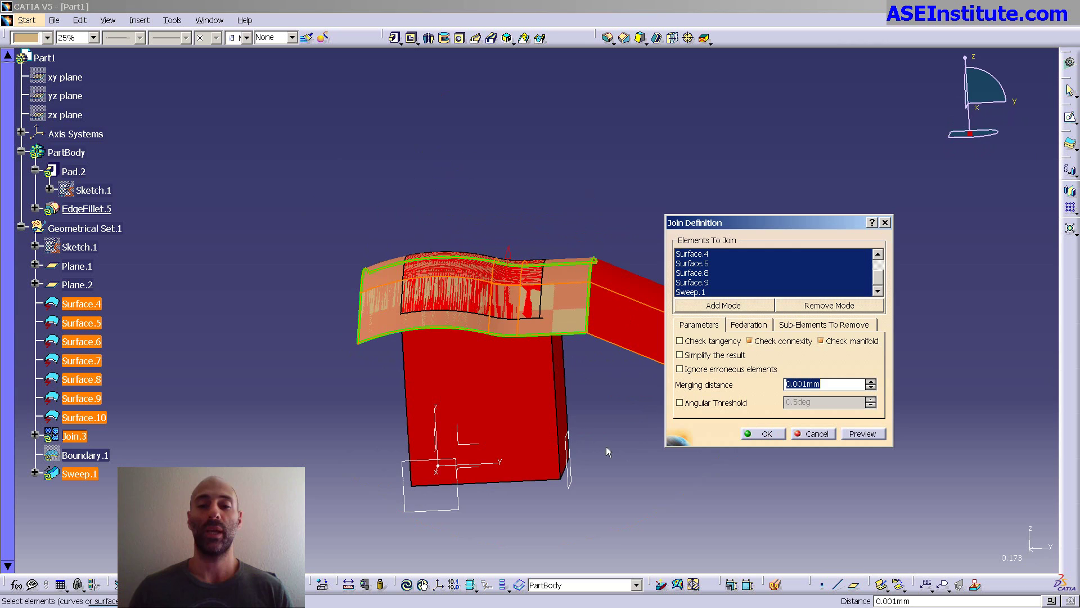
{"action": "middle_click_drag", "start_coordinate": [576, 357], "coordinate": [708, 440]}
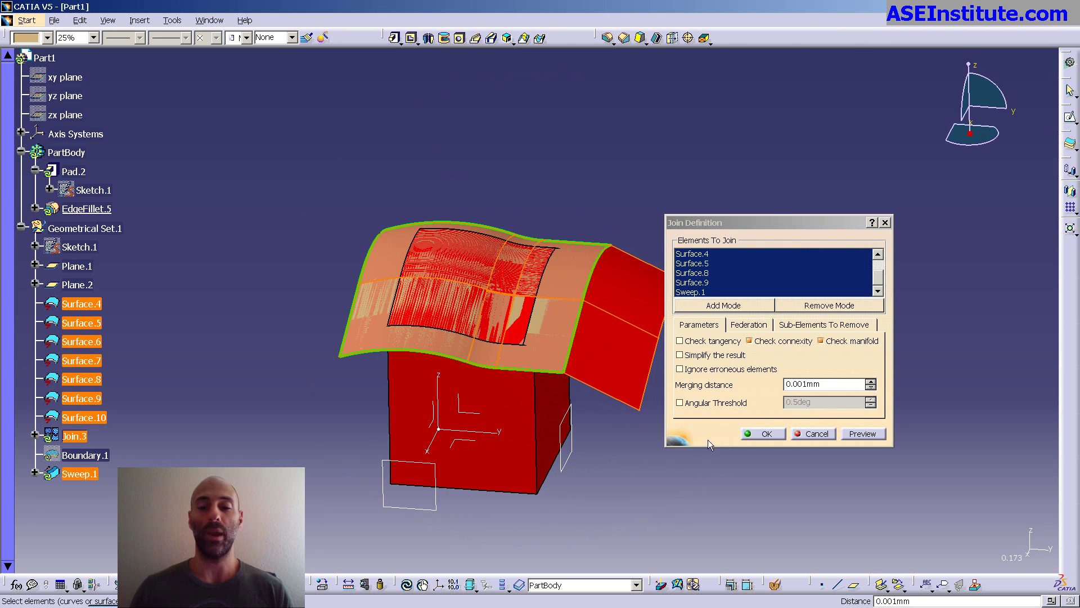
{"action": "left_click", "coordinate": [753, 435]}
Review the update cycle involving Sweep.1 and Boundary.1, then close the diagnosis
{"action": "left_click", "coordinate": [608, 339]}
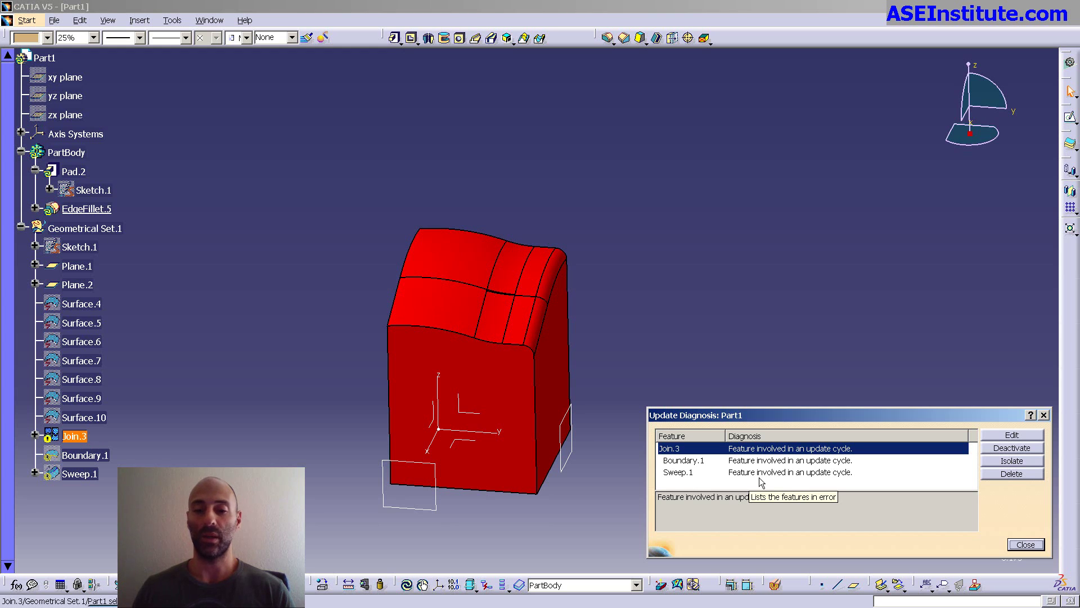
{"action": "left_click", "coordinate": [768, 476]}
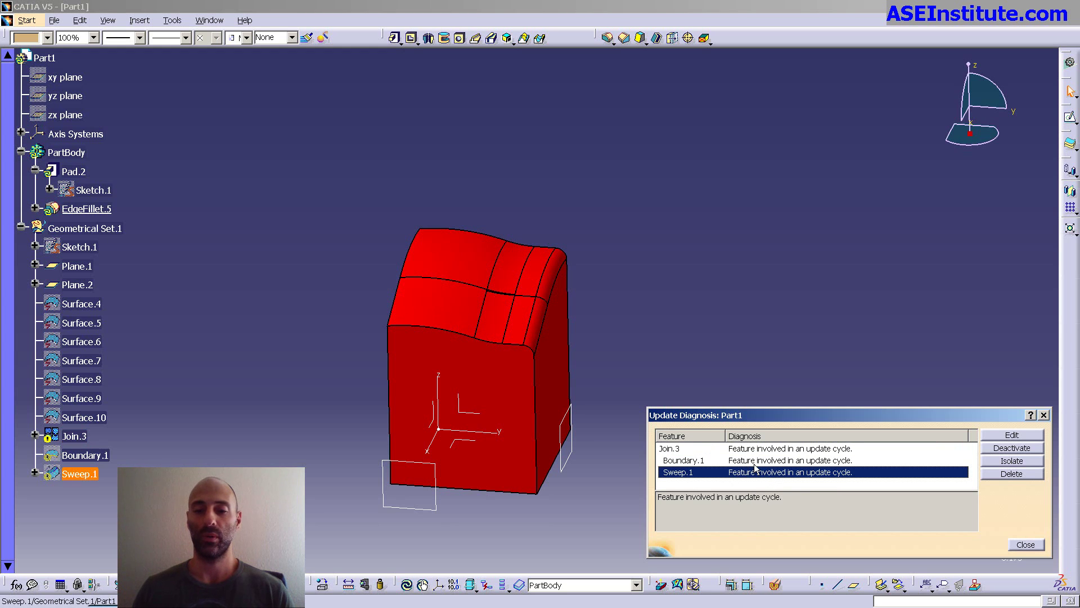
{"action": "left_click", "coordinate": [751, 460]}
{"action": "double_click", "coordinate": [747, 448]}
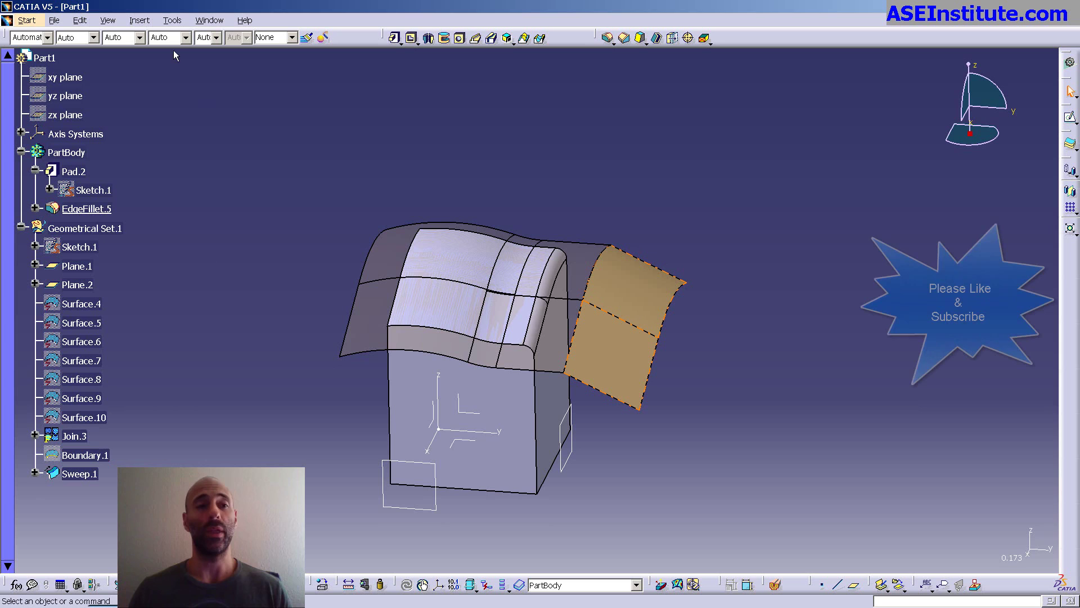
Switch to the Digitized Shape Editor workbench
{"action": "left_click", "coordinate": [26, 21]}
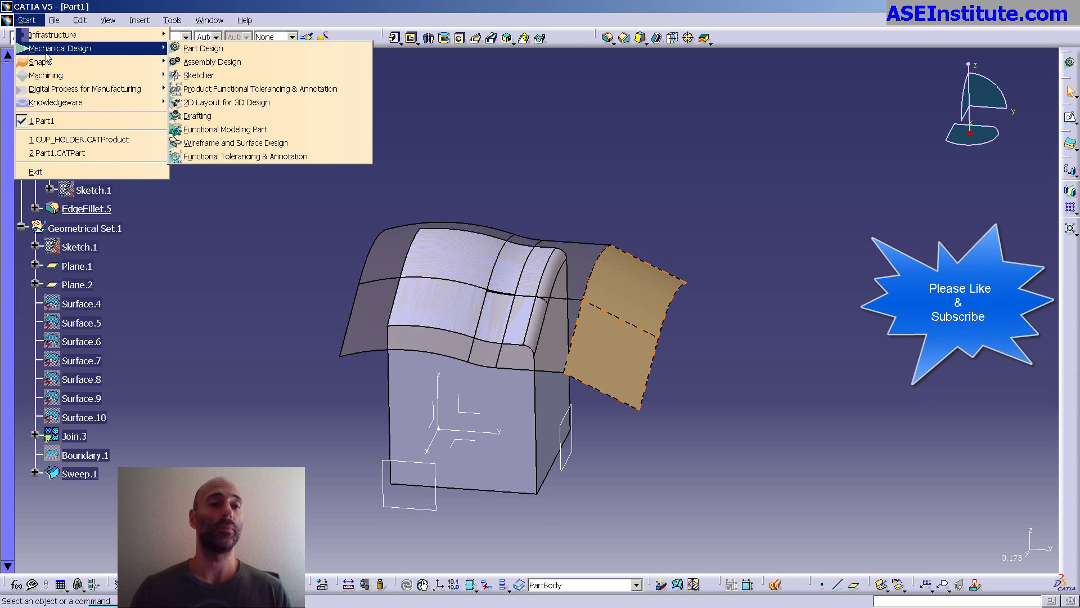
{"action": "mouse_move", "coordinate": [52, 62]}
{"action": "left_click", "coordinate": [208, 76]}
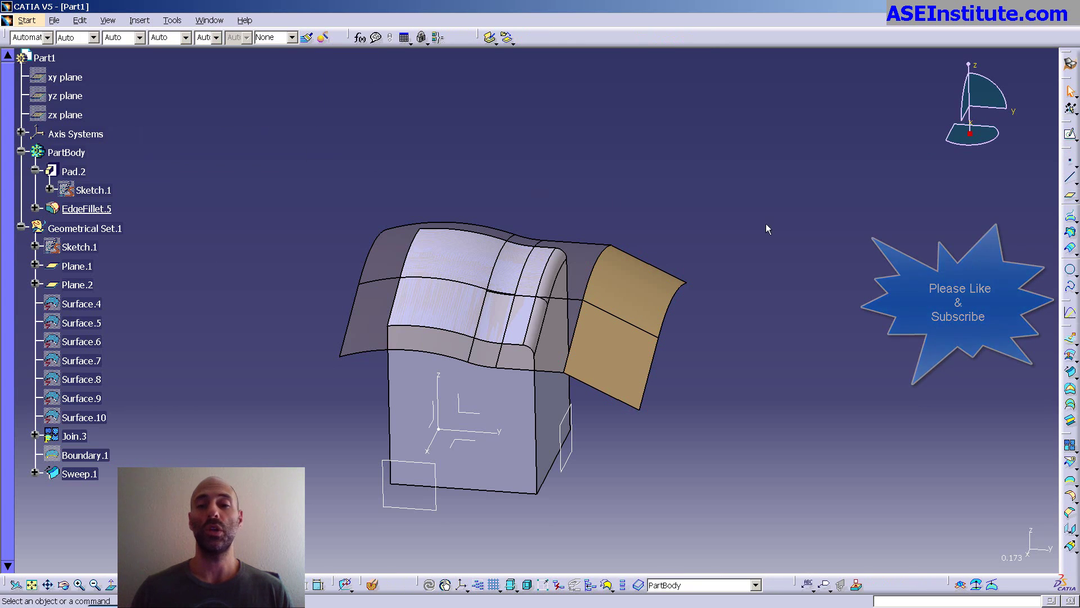
Join Join.3 and Sweep.1 into Join.5 with federation set to All
{"action": "left_click", "coordinate": [1066, 458]}
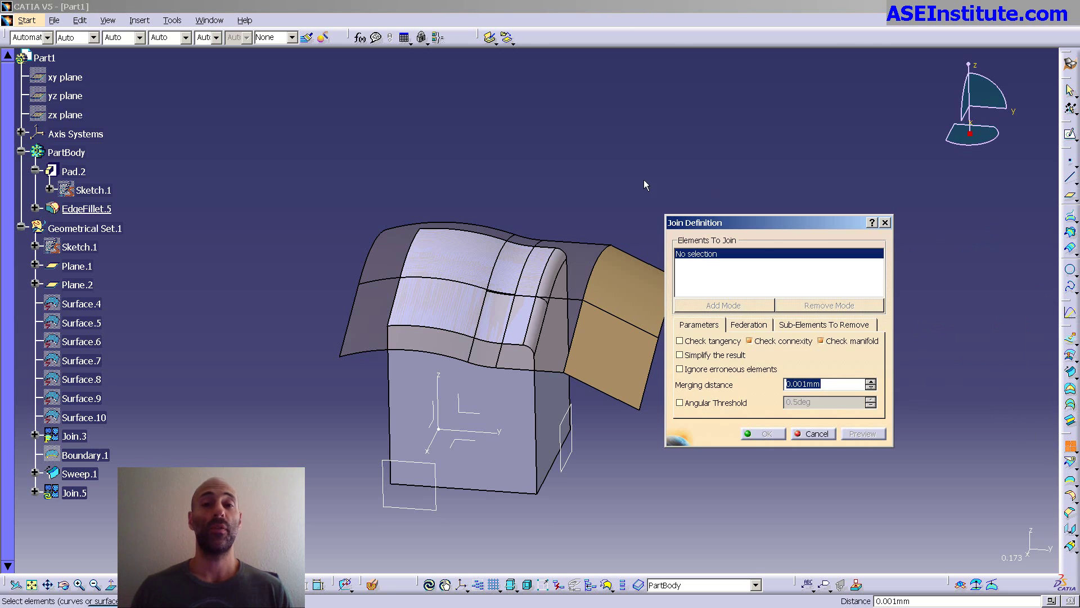
{"action": "middle_click_drag", "start_coordinate": [586, 168], "coordinate": [550, 251]}
{"action": "left_click", "coordinate": [549, 258]}
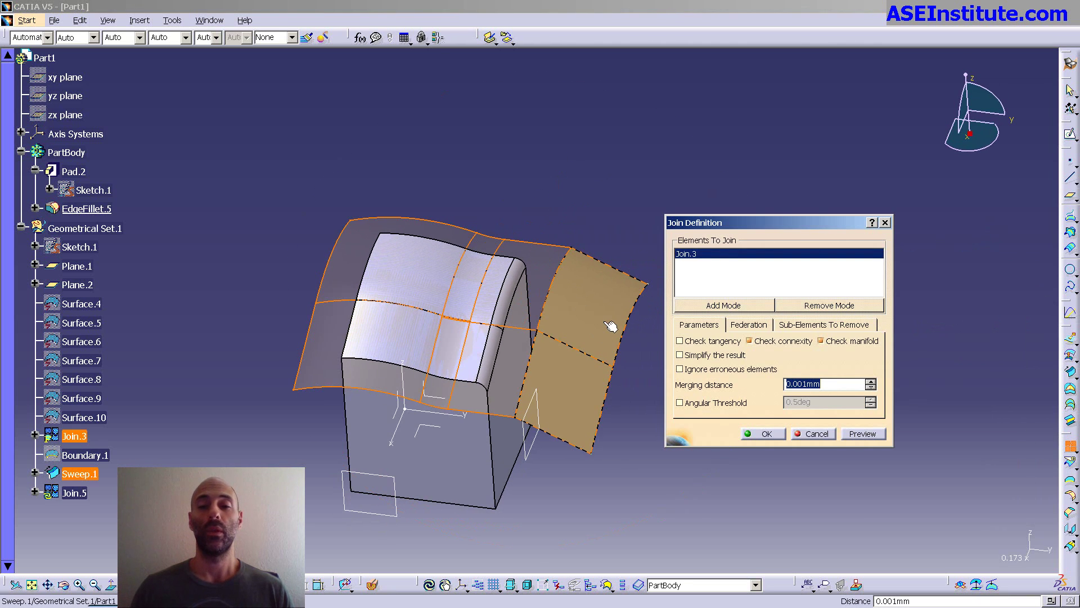
{"action": "left_click", "coordinate": [615, 323]}
{"action": "left_click", "coordinate": [749, 326]}
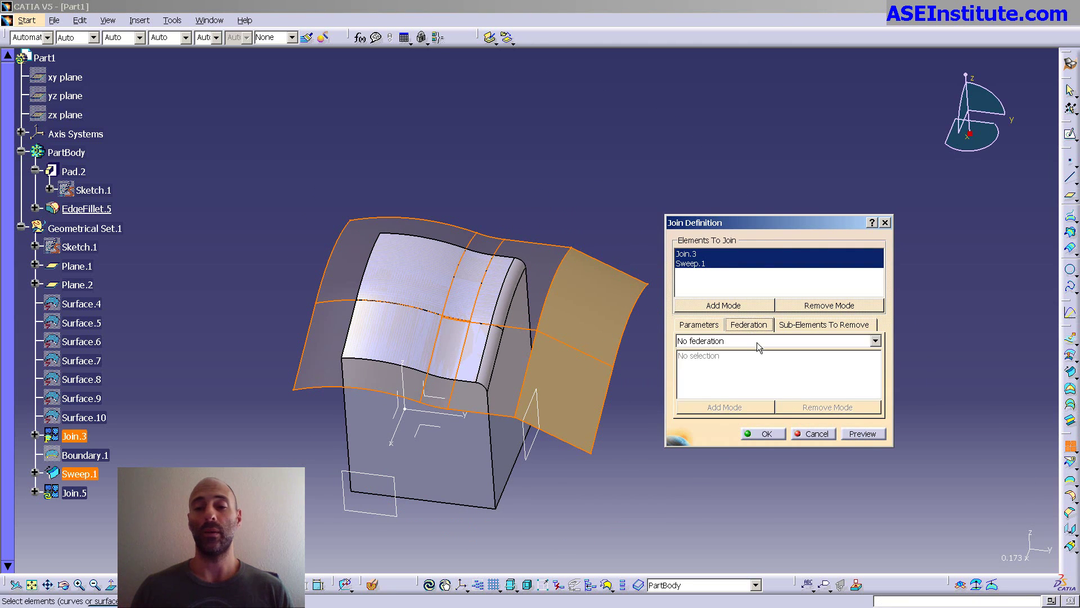
{"action": "left_click", "coordinate": [754, 342]}
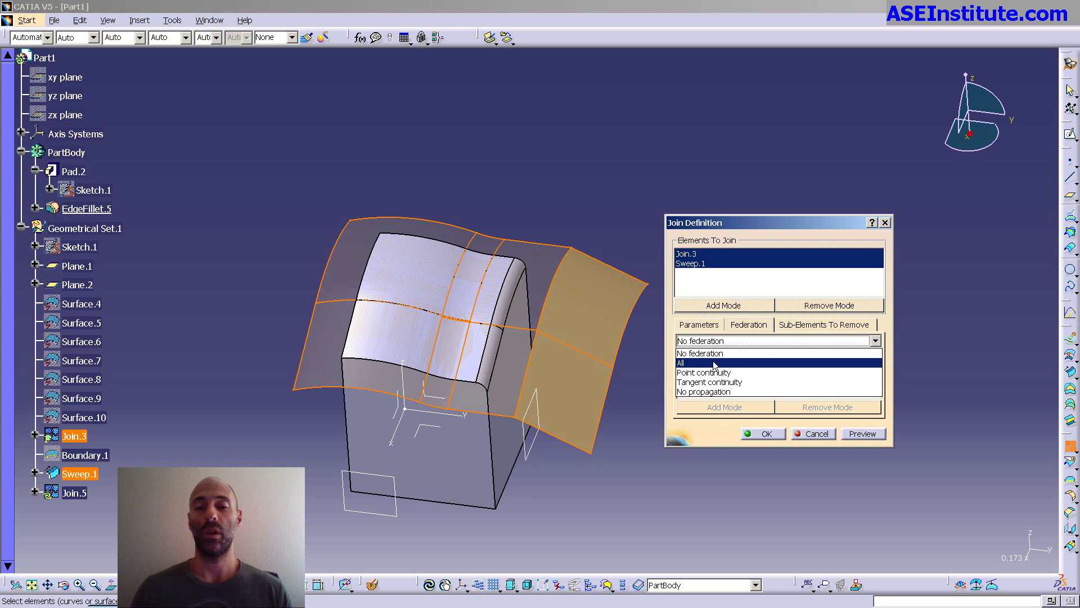
{"action": "left_click", "coordinate": [713, 363]}
{"action": "left_click", "coordinate": [766, 434]}
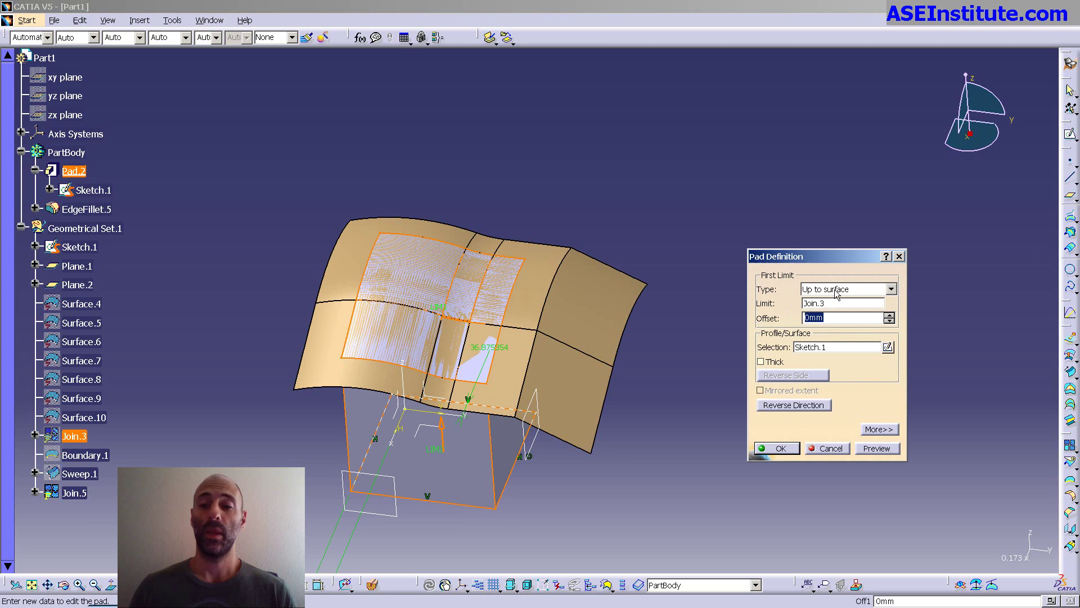
Change Pad.2's limit surface from Join.3 to Join.5 and confirm
{"action": "left_click", "coordinate": [842, 305]}
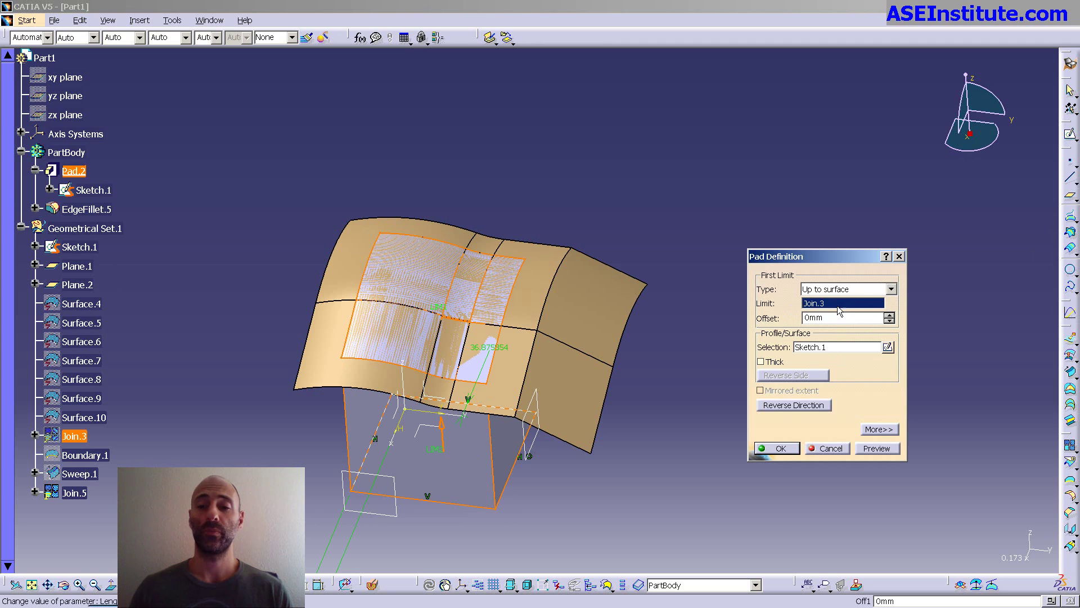
{"action": "left_click", "coordinate": [590, 307]}
{"action": "left_click", "coordinate": [779, 448]}
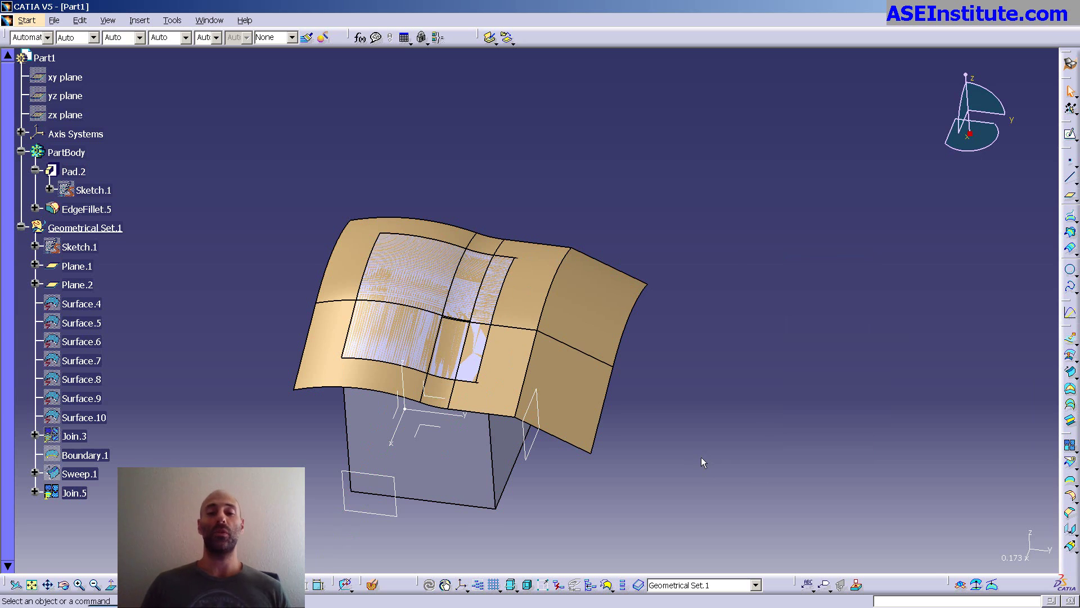
Set Plane.2's offset to 400mm, dismissing the update errors along the way
{"action": "double_click", "coordinate": [531, 458]}
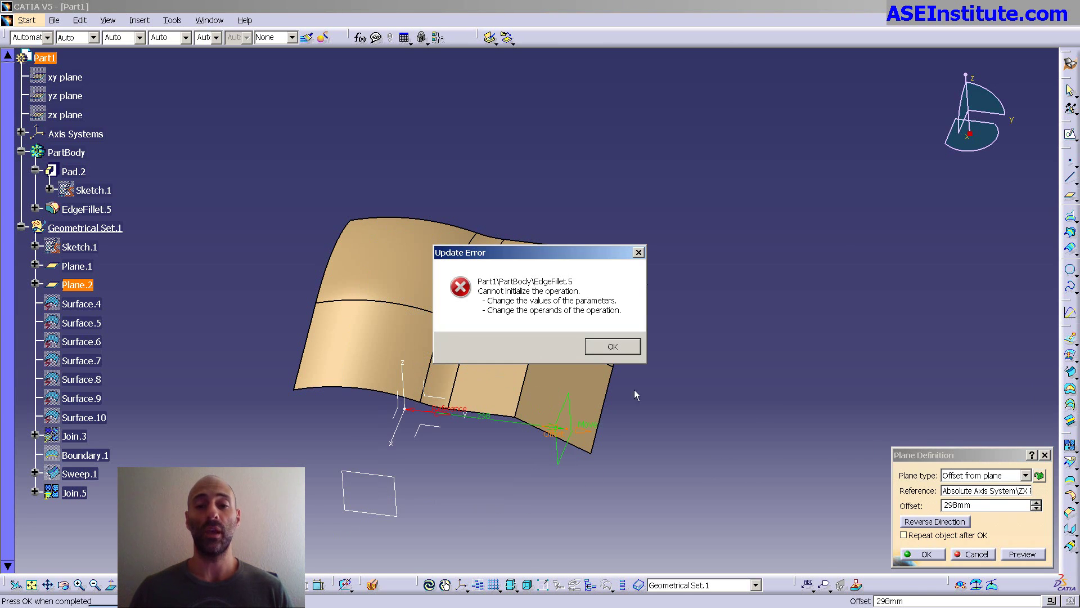
{"action": "left_click", "coordinate": [612, 346]}
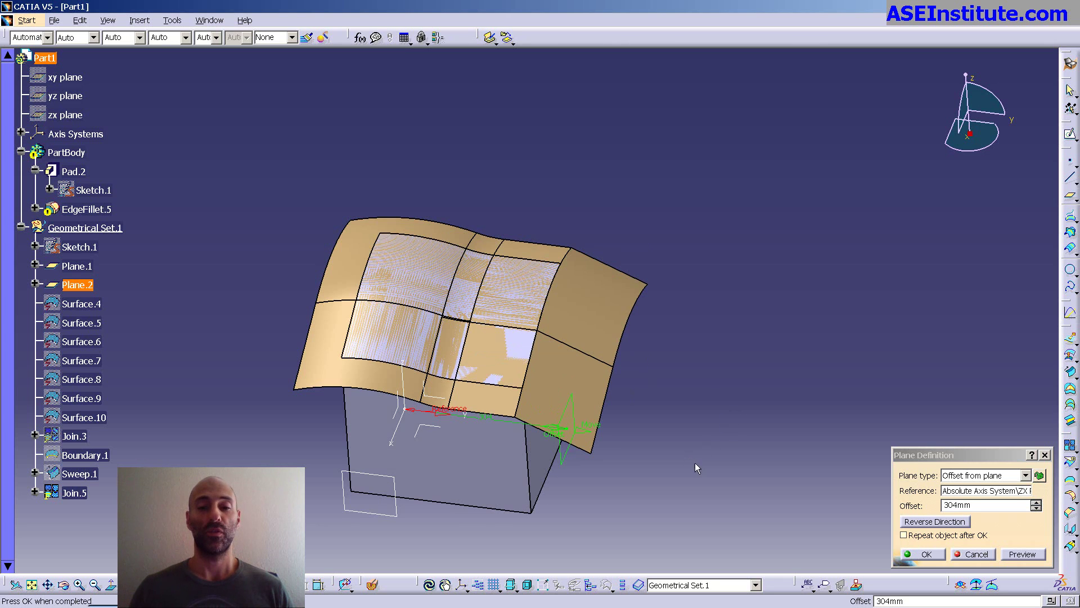
{"action": "middle_click_drag", "start_coordinate": [572, 365], "coordinate": [541, 445]}
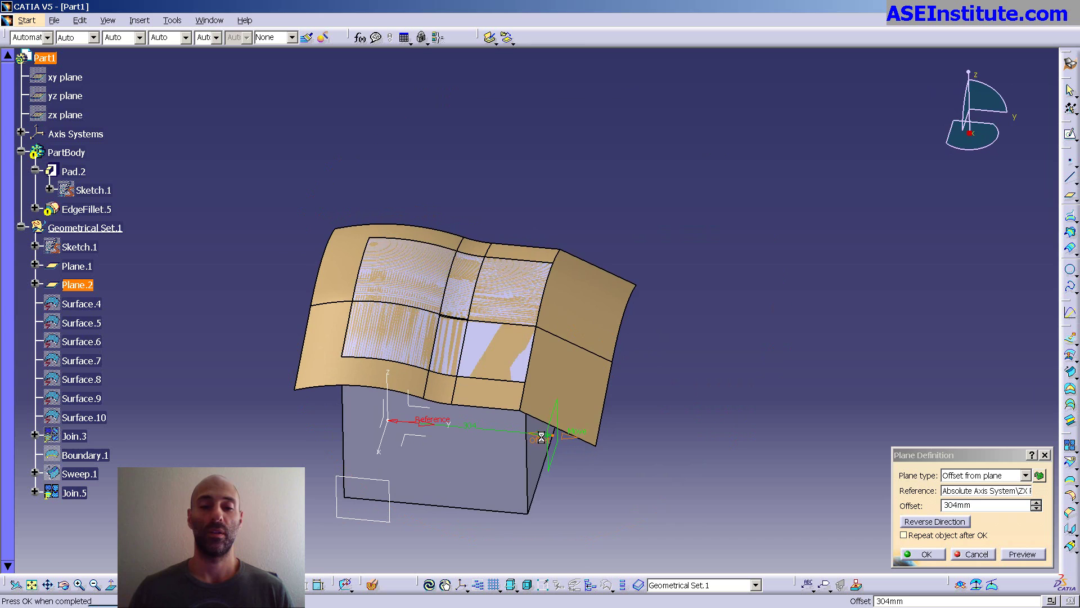
{"action": "left_click_drag", "start_coordinate": [541, 437], "coordinate": [642, 479]}
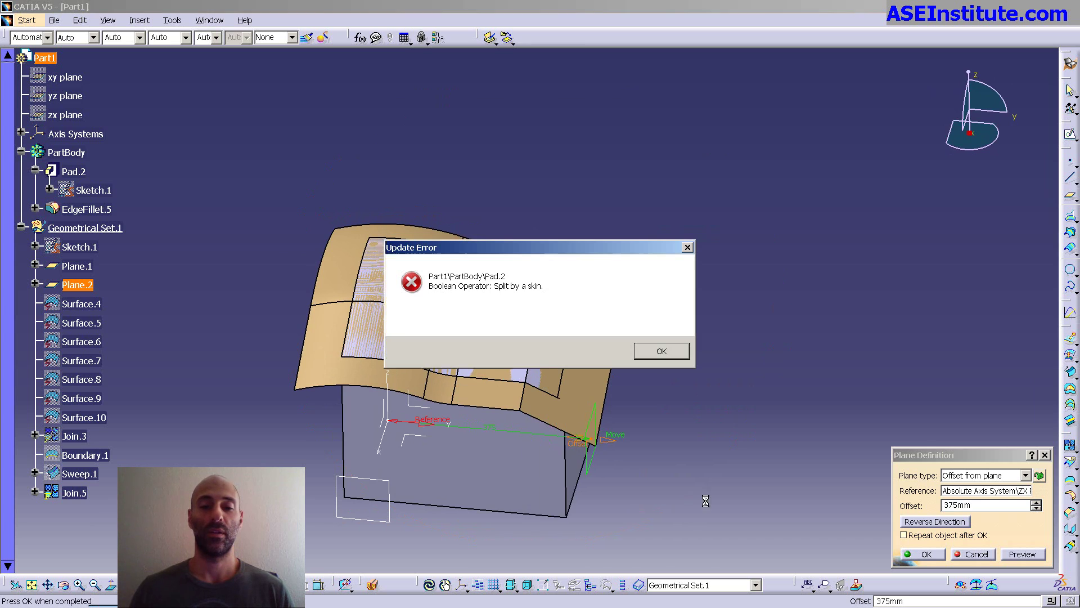
{"action": "left_click", "coordinate": [664, 351]}
{"action": "left_click", "coordinate": [661, 358]}
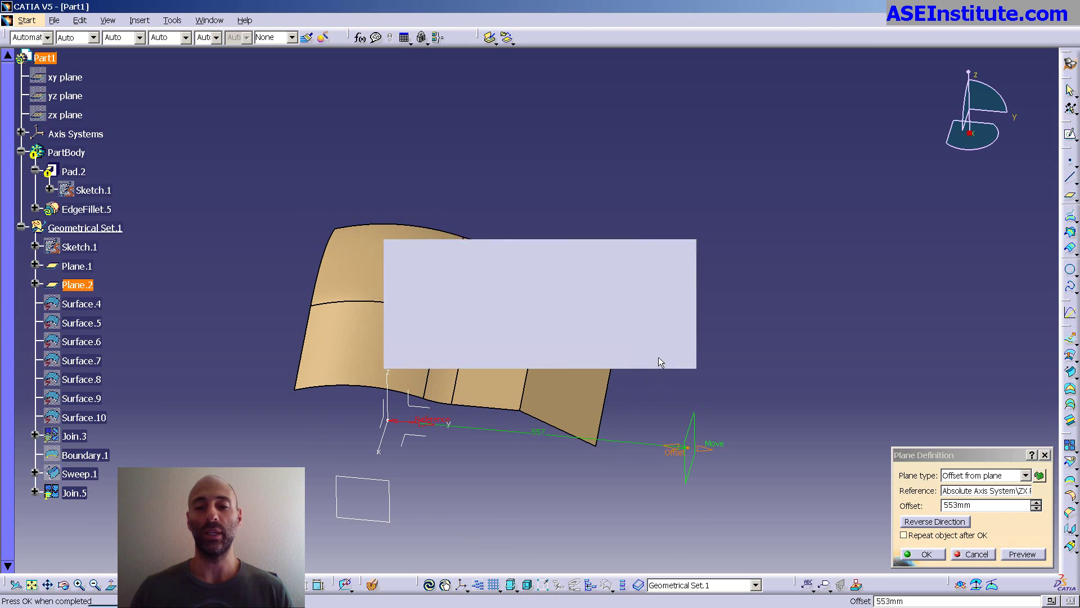
{"action": "left_click_drag", "start_coordinate": [675, 458], "coordinate": [612, 442]}
{"action": "left_click", "coordinate": [658, 359]}
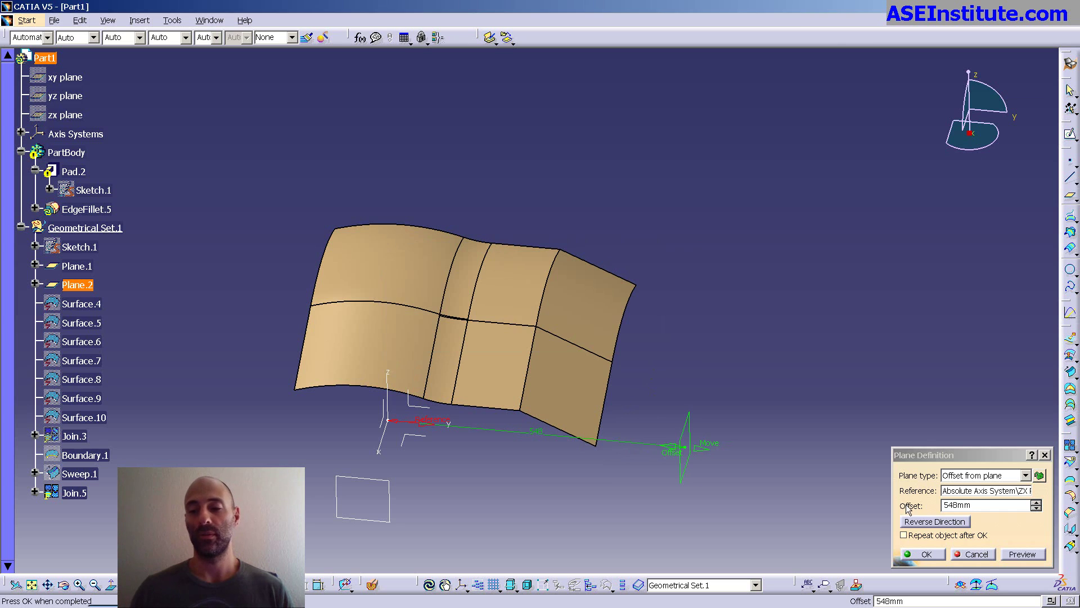
{"action": "triple_click", "coordinate": [956, 504]}
{"action": "type", "text": "40"}
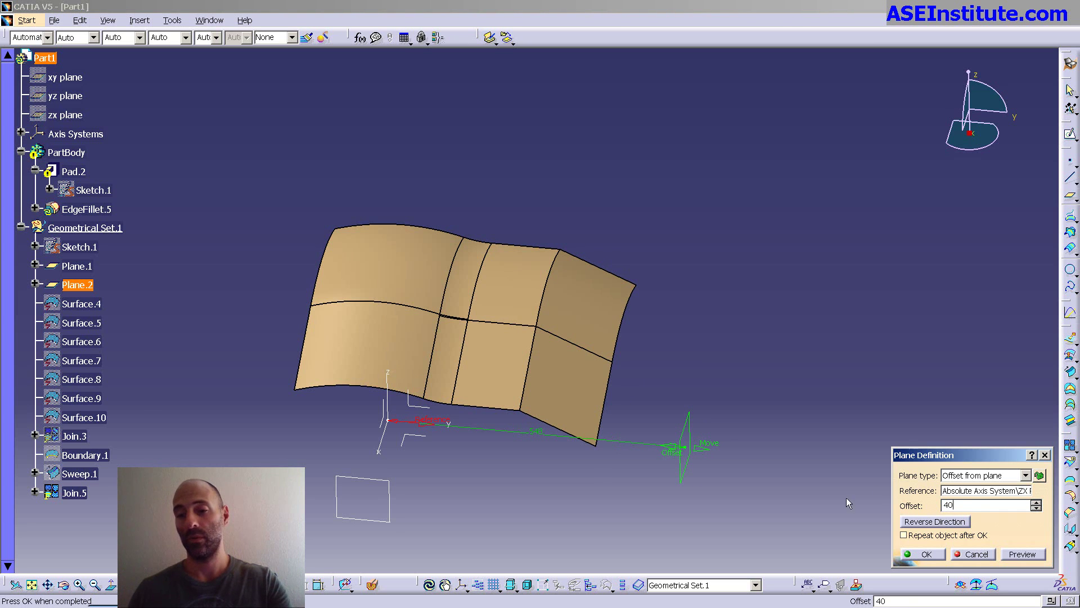
{"action": "type", "text": "0"}
{"action": "key", "text": "Return"}
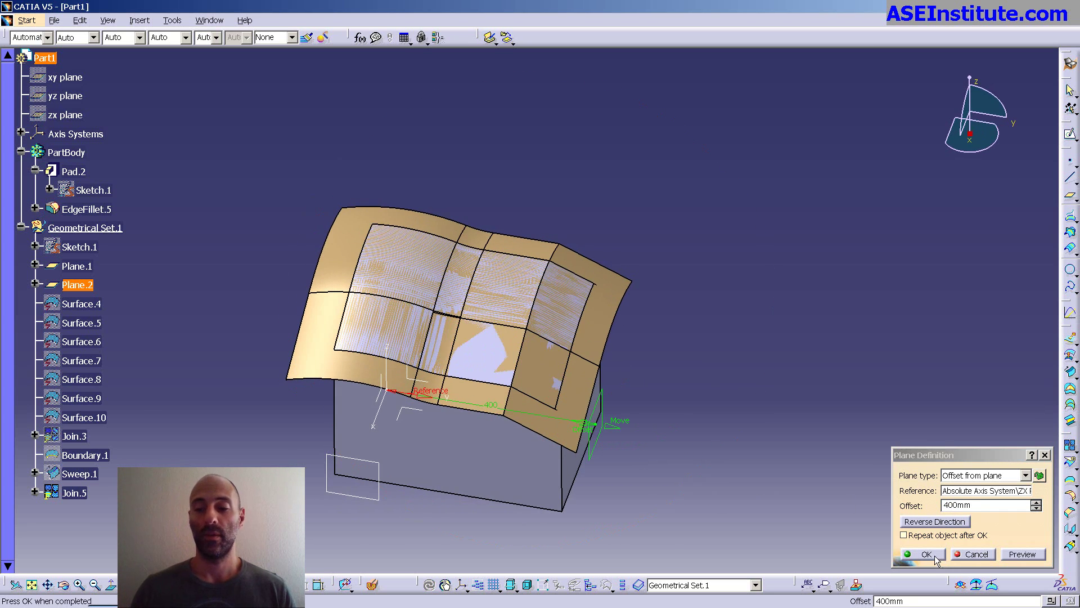
{"action": "left_click", "coordinate": [935, 557]}
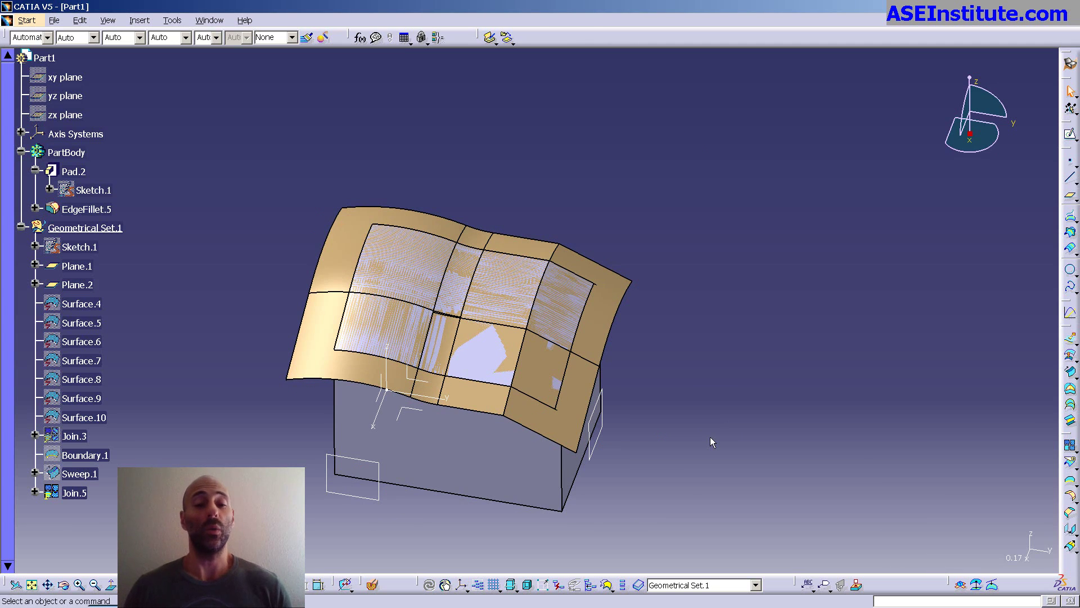
Hide the Join.5 surface and switch to the Part Design workbench
{"action": "right_click", "coordinate": [617, 281]}
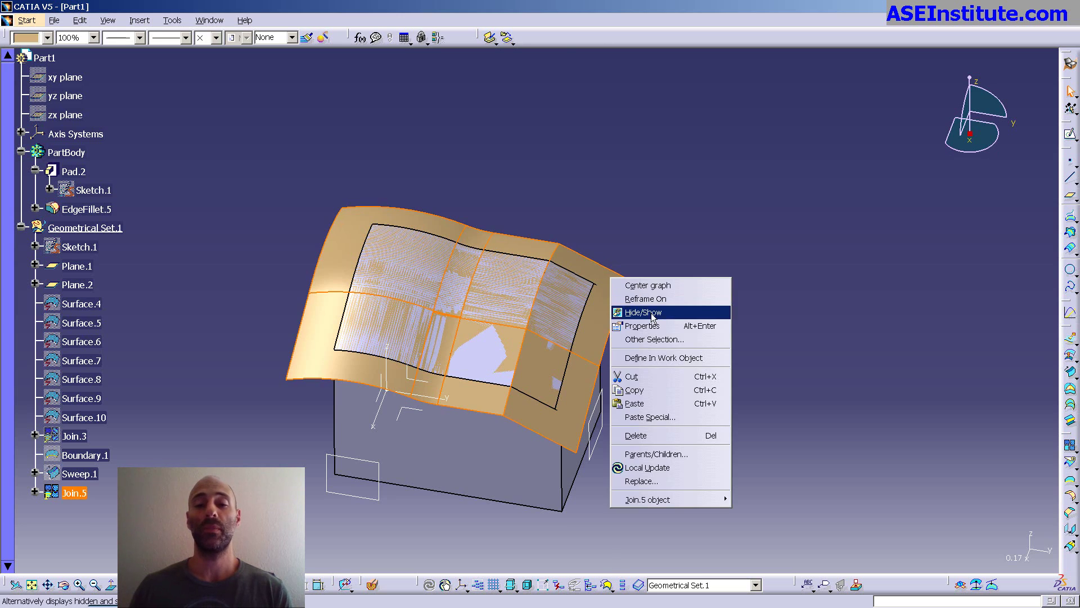
{"action": "left_click", "coordinate": [722, 308]}
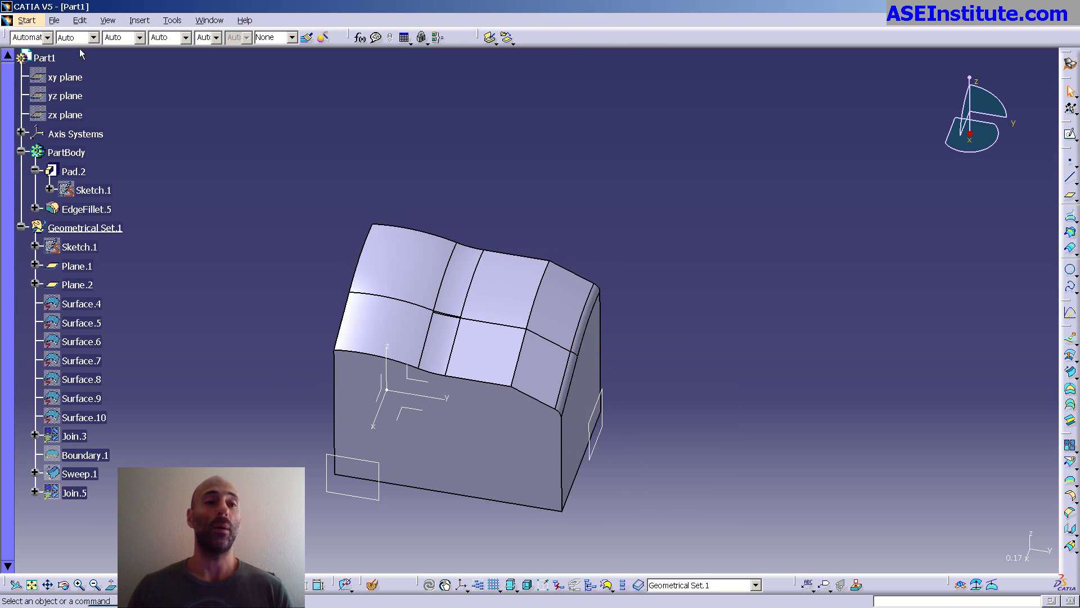
{"action": "left_click", "coordinate": [26, 21]}
{"action": "mouse_move", "coordinate": [45, 49]}
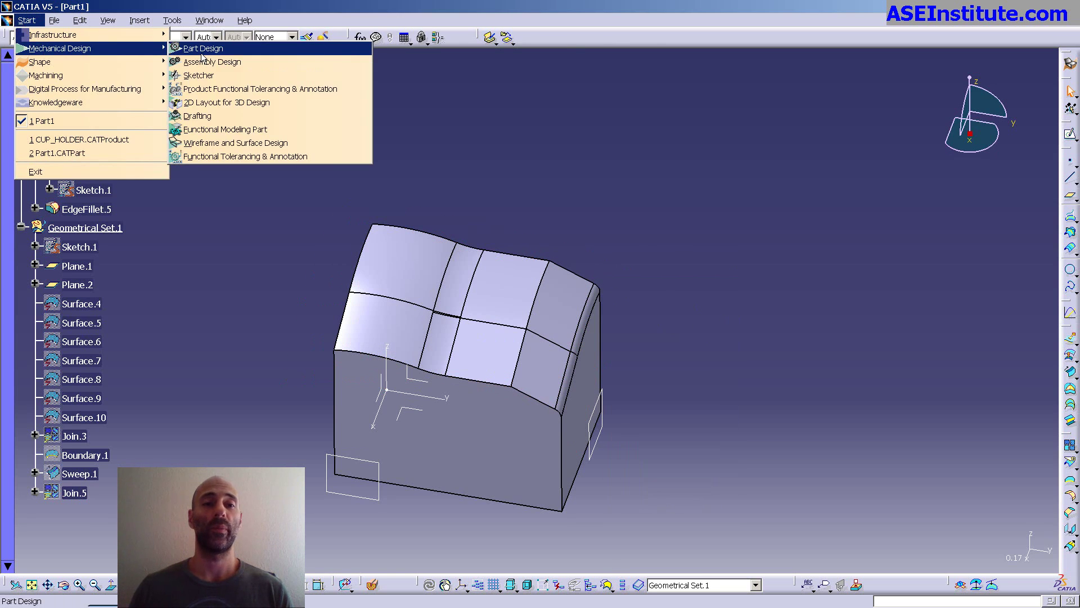
{"action": "left_click", "coordinate": [192, 48]}
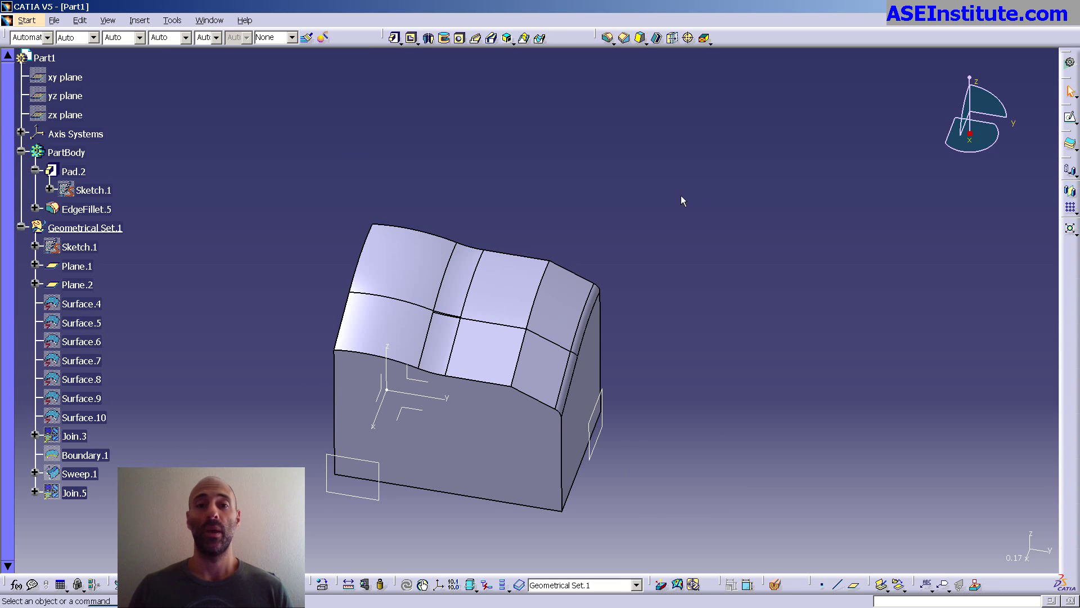
Apply a 20mm edge fillet to the pad's curved top face, Face.4
{"action": "left_click", "coordinate": [608, 37]}
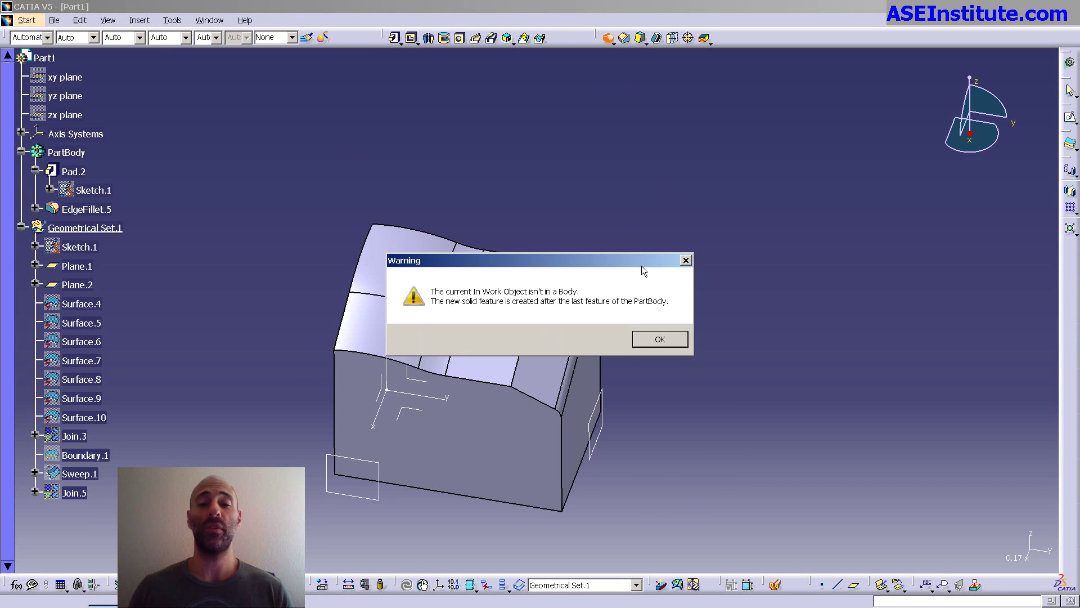
{"action": "left_click_drag", "start_coordinate": [641, 266], "coordinate": [893, 203]}
{"action": "left_click", "coordinate": [911, 276]}
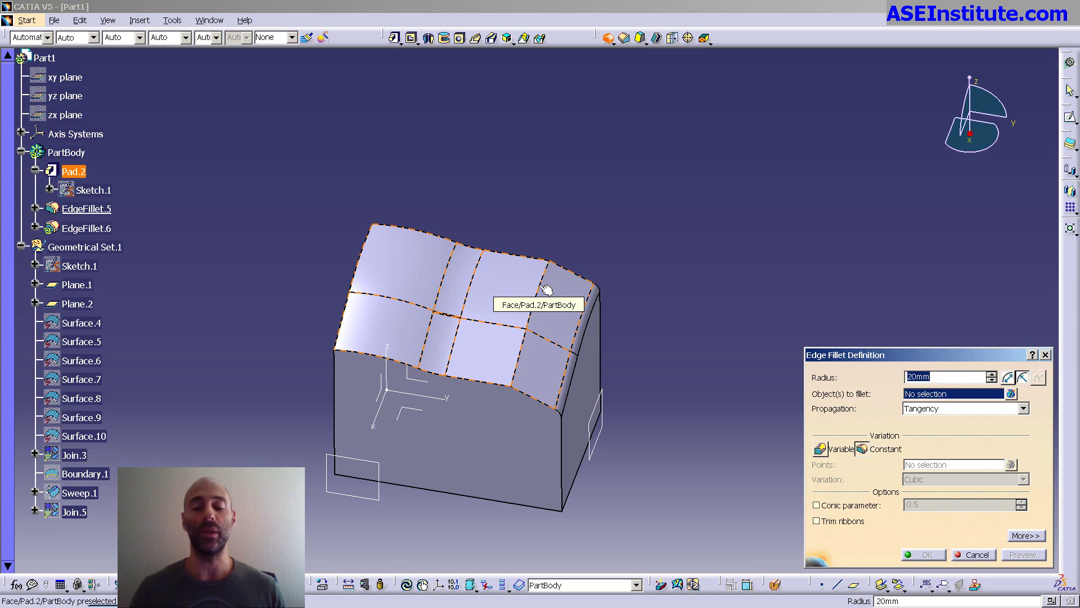
{"action": "left_click", "coordinate": [546, 289]}
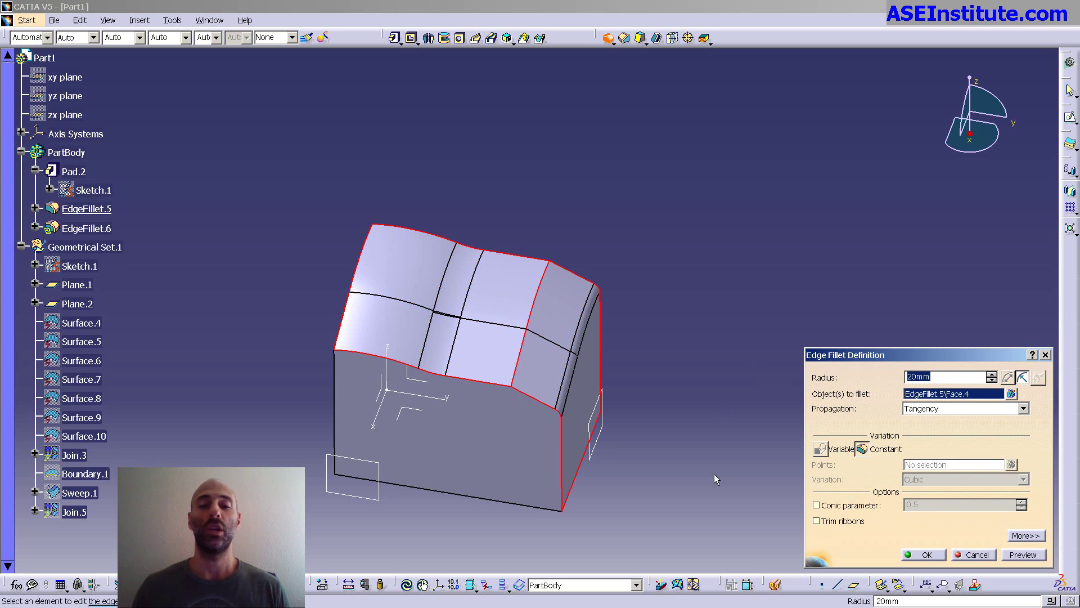
{"action": "middle_click_drag", "start_coordinate": [706, 358], "coordinate": [765, 425]}
{"action": "left_click", "coordinate": [907, 554]}
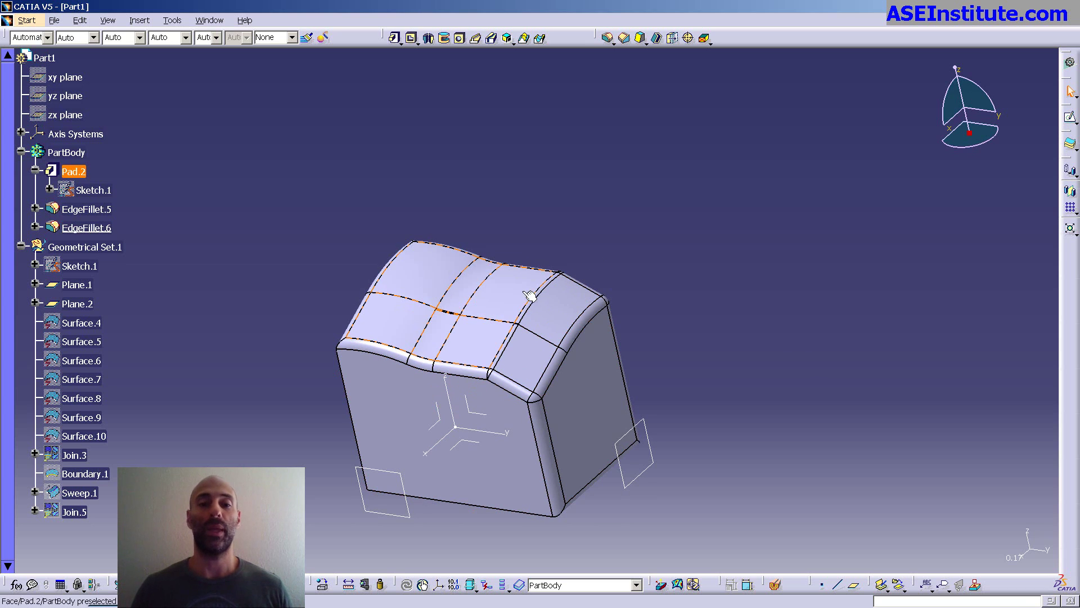
Review EdgeFillet.6's selection, then cancel to discard the face fillet
{"action": "double_click", "coordinate": [509, 391]}
{"action": "left_click_drag", "start_coordinate": [876, 358], "coordinate": [544, 128]}
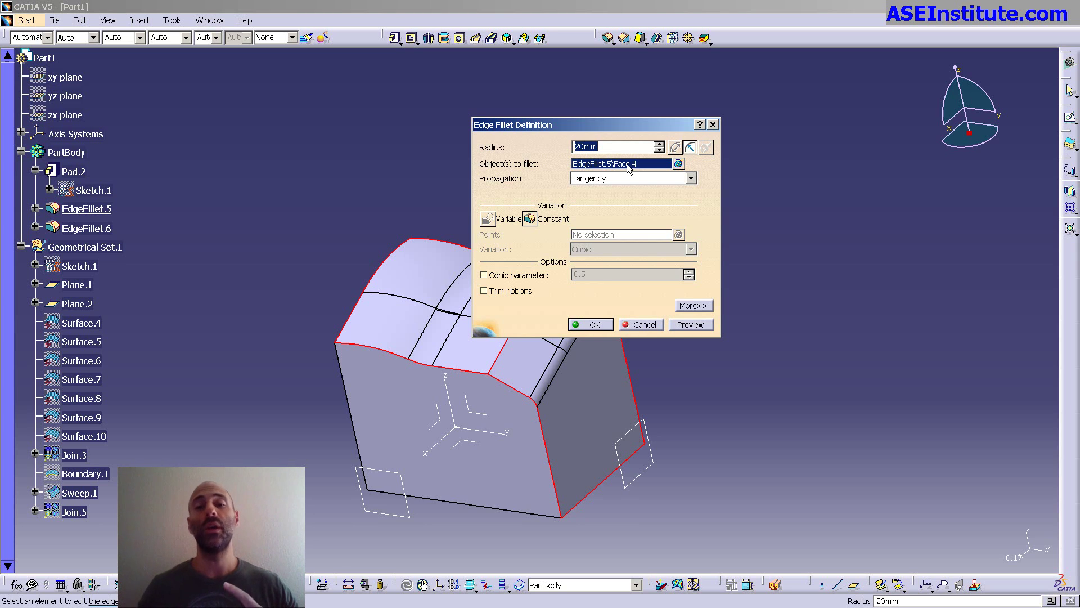
{"action": "key", "text": "Escape"}
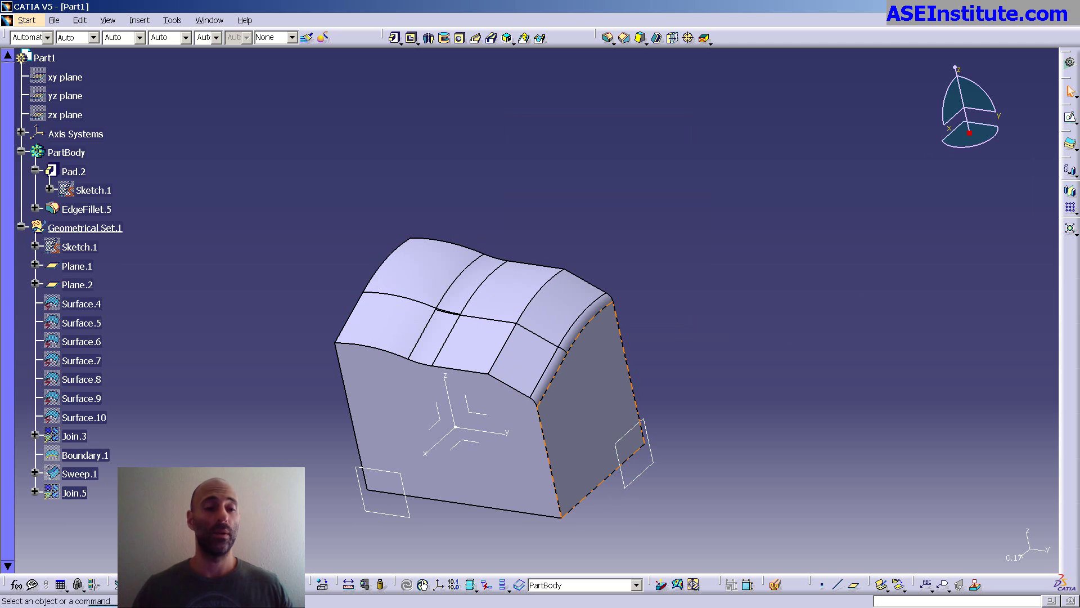
Set Join.5's federation mode to No federation and confirm the join
{"action": "double_click", "coordinate": [82, 494]}
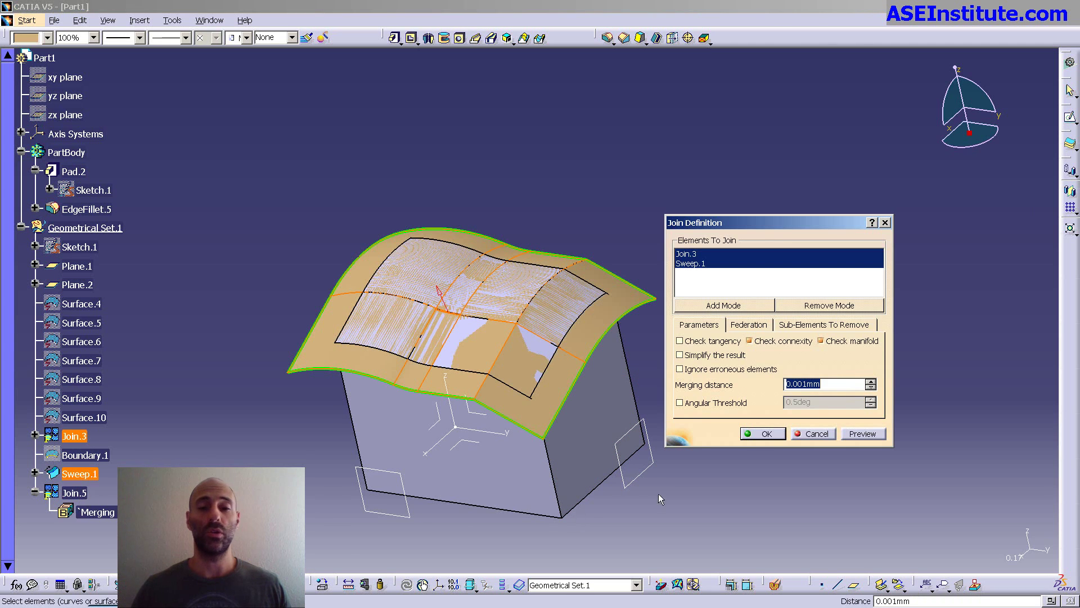
{"action": "left_click", "coordinate": [760, 327]}
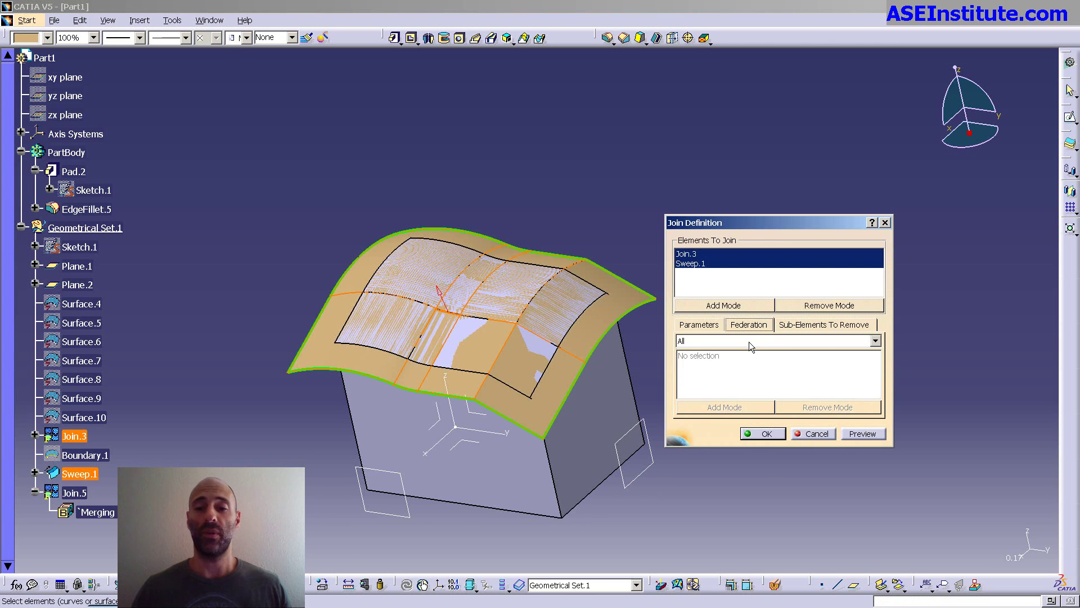
{"action": "left_click", "coordinate": [748, 342]}
{"action": "left_click", "coordinate": [729, 352]}
{"action": "left_click", "coordinate": [766, 434]}
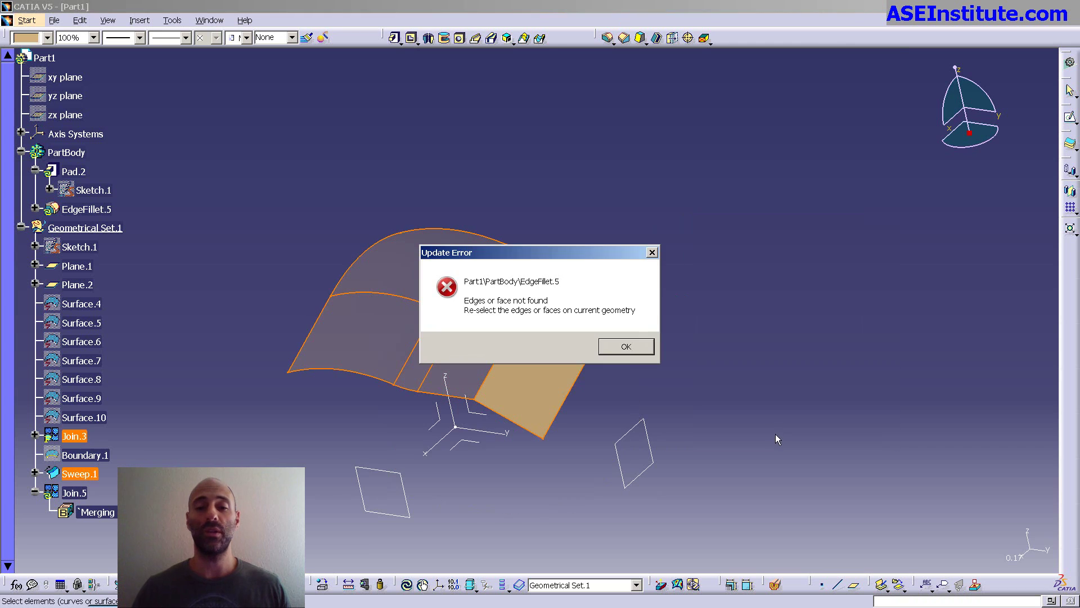
Replace EdgeFillet.5's missing Edge.8 with a top edge of Pad.2 and update the part
{"action": "left_click", "coordinate": [630, 345]}
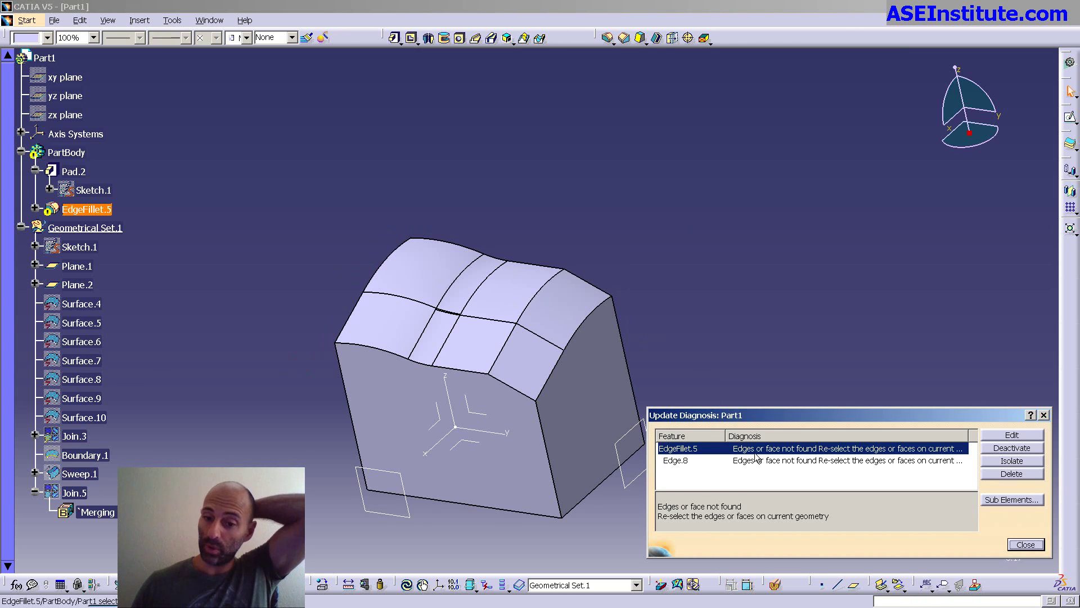
{"action": "left_click", "coordinate": [675, 460]}
{"action": "left_click", "coordinate": [1011, 434]}
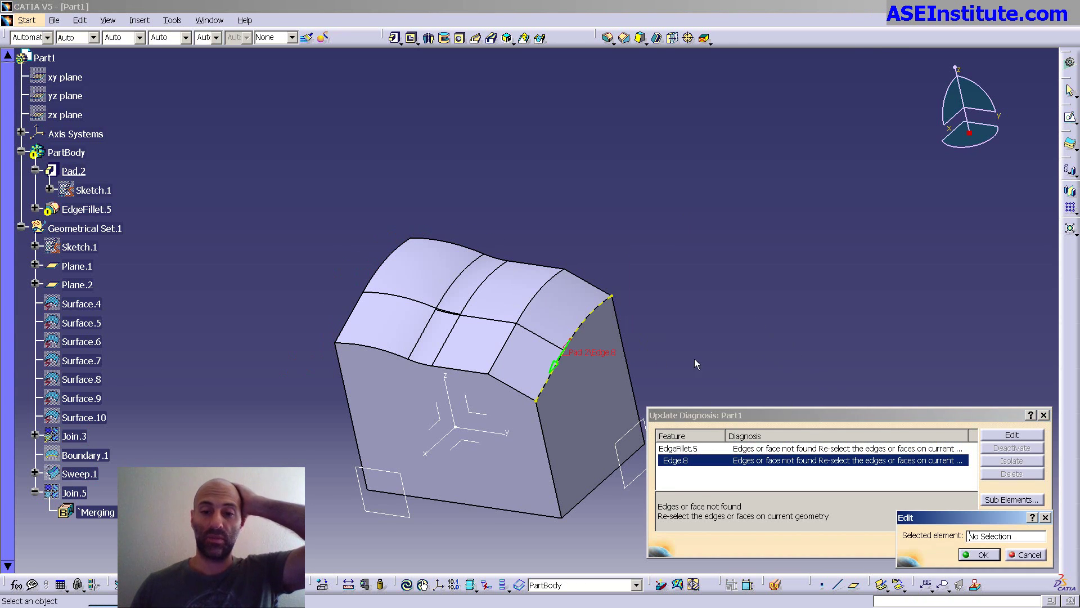
{"action": "left_click", "coordinate": [597, 314]}
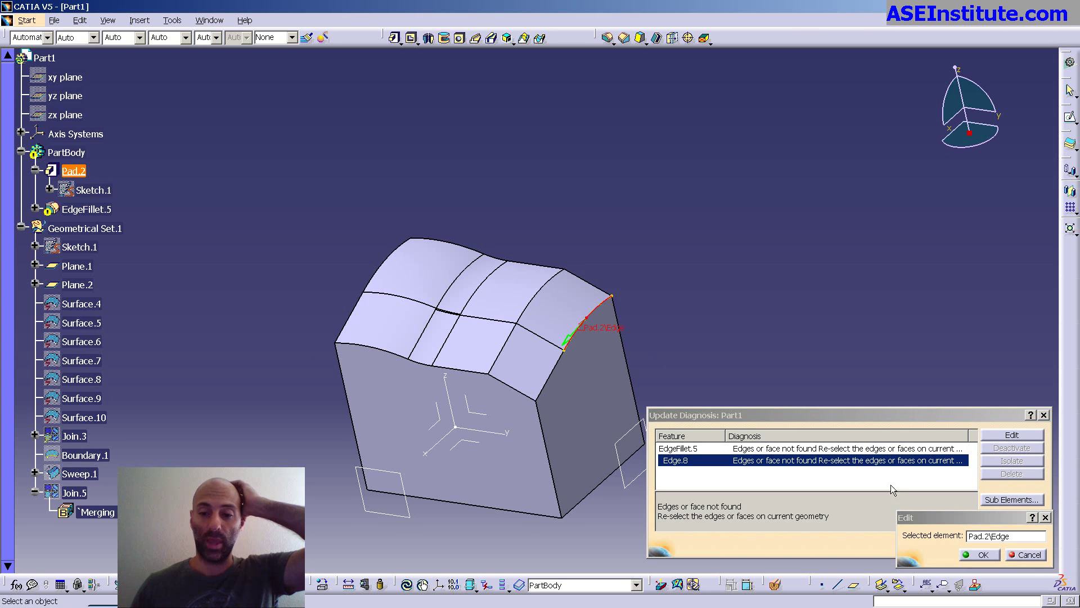
{"action": "left_click", "coordinate": [978, 554]}
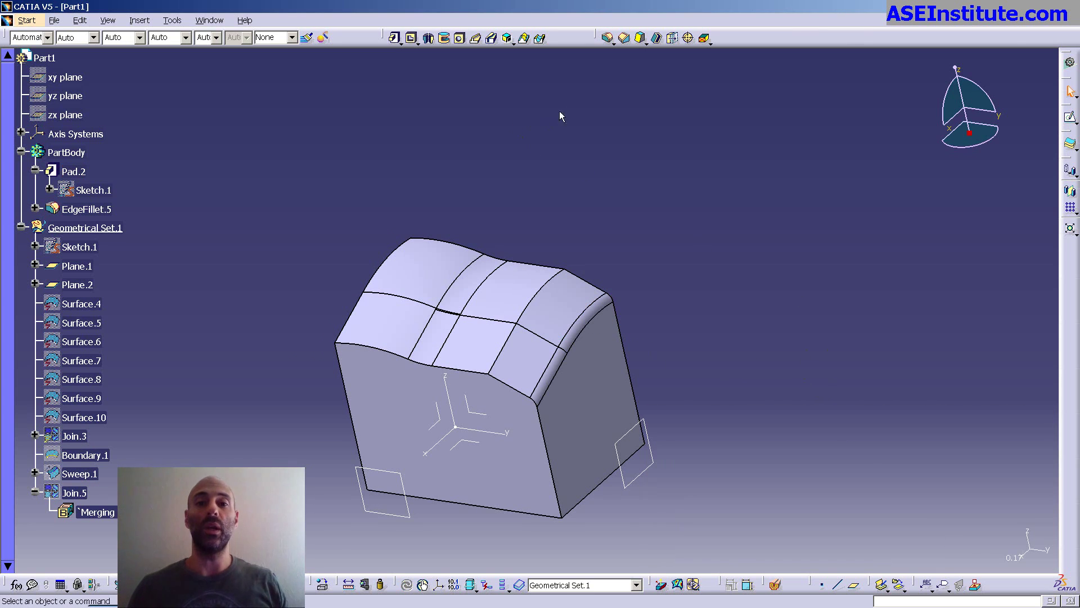
Add a 20mm edge fillet on the single top edge Edge.10 of the pad
{"action": "left_click", "coordinate": [607, 38]}
{"action": "left_click_drag", "start_coordinate": [571, 262], "coordinate": [818, 184]}
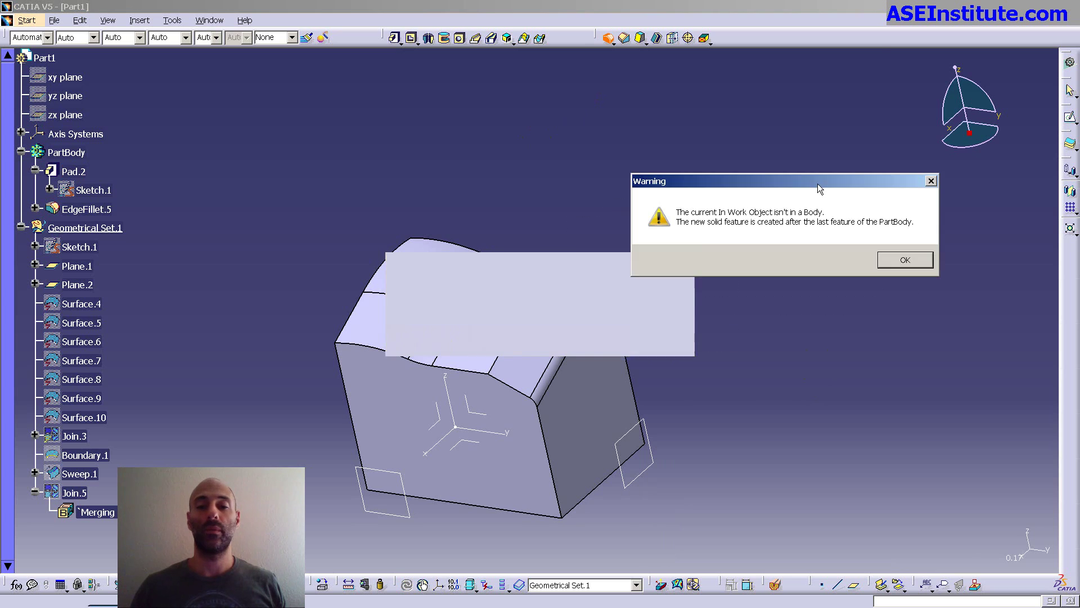
{"action": "left_click", "coordinate": [905, 261]}
{"action": "left_click_drag", "start_coordinate": [606, 126], "coordinate": [875, 122]}
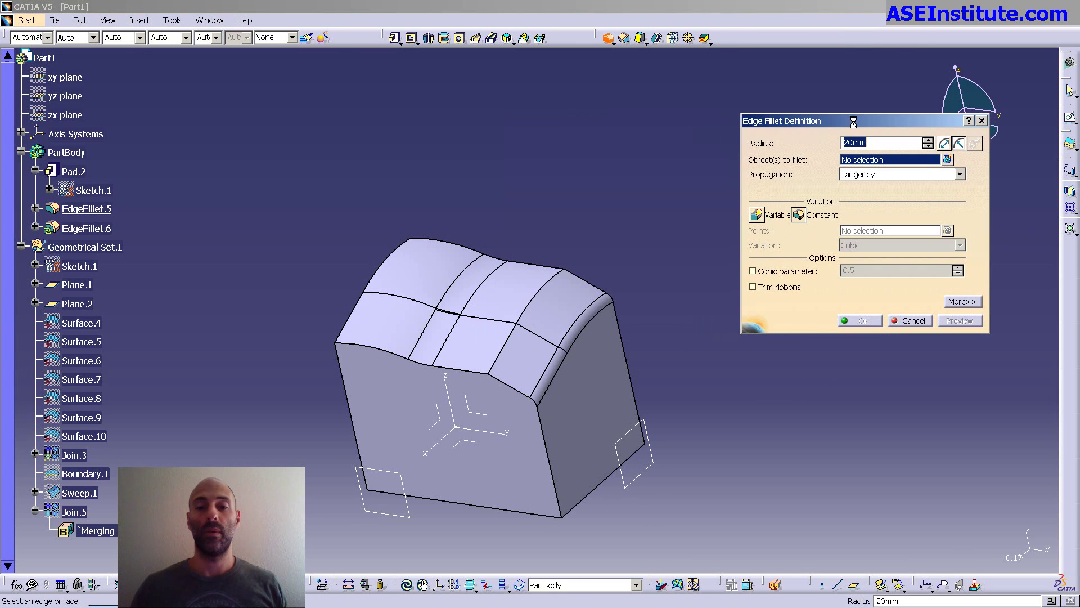
{"action": "left_click", "coordinate": [550, 286]}
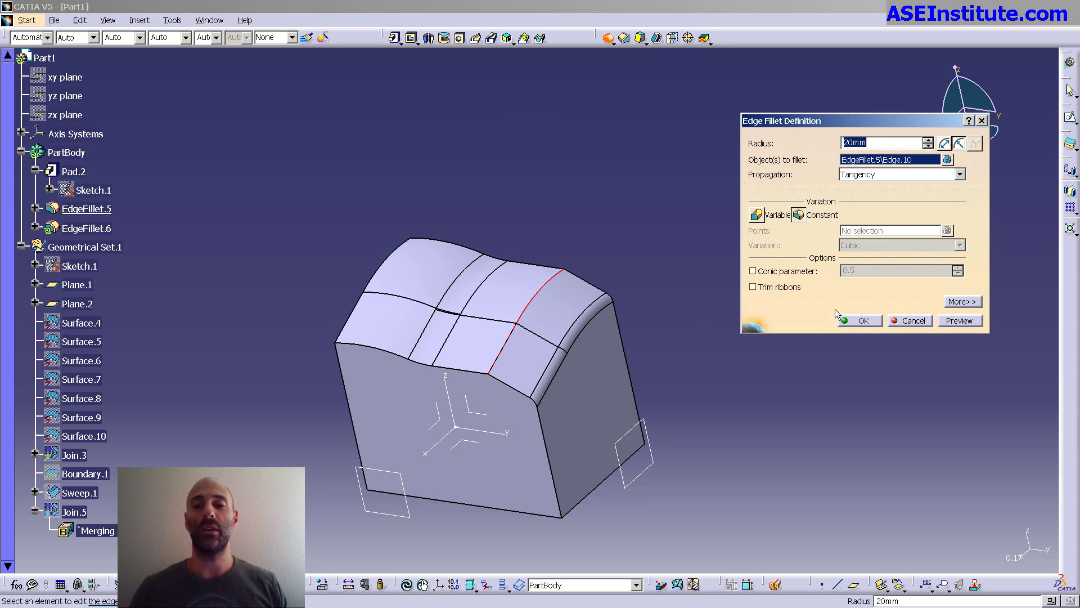
{"action": "left_click", "coordinate": [859, 320]}
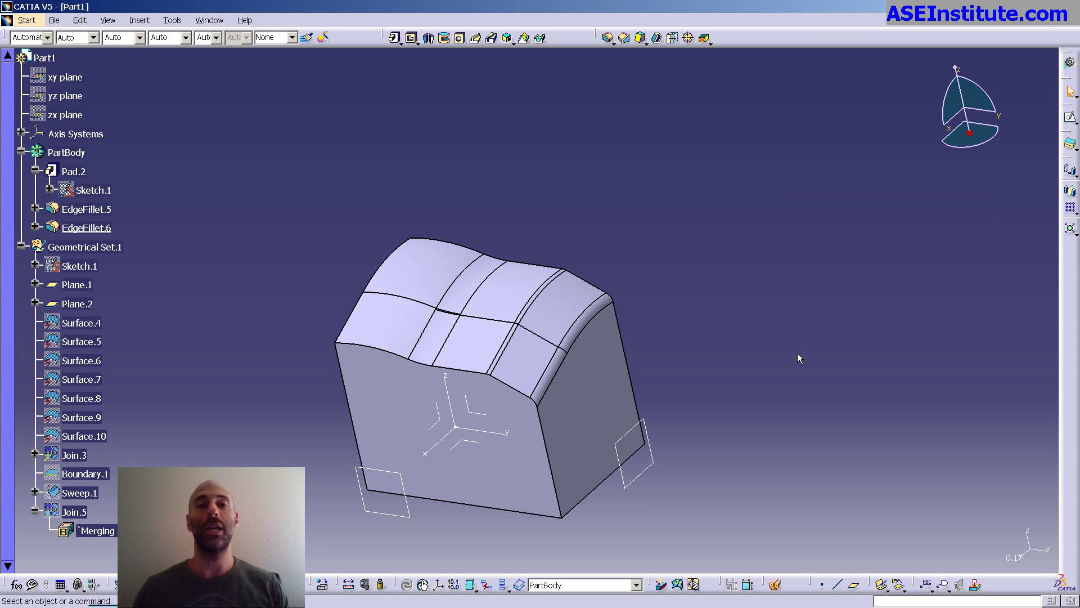